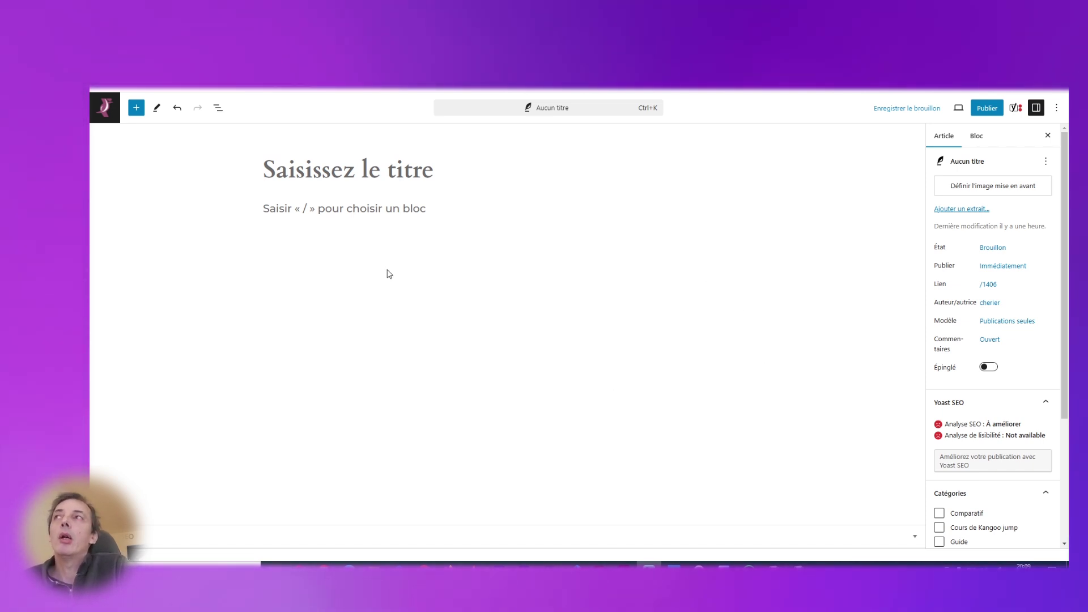
Enter "paragraphe" in the empty paragraph block, switch that block to HTML editing and highlight its text and closing tag.
{"action": "left_click", "coordinate": [136, 108]}
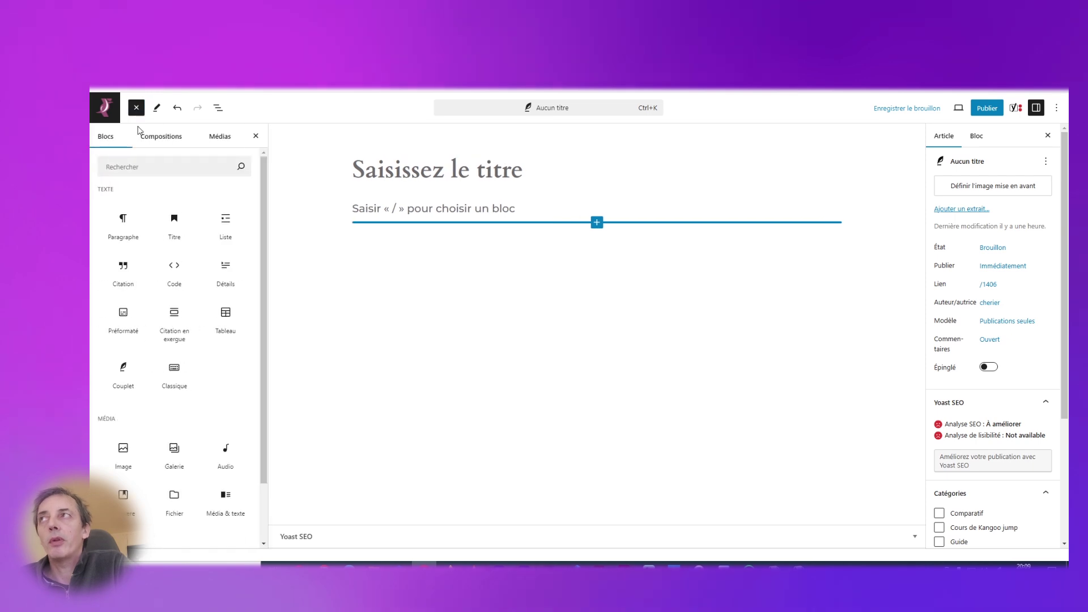
{"action": "mouse_move", "coordinate": [179, 269]}
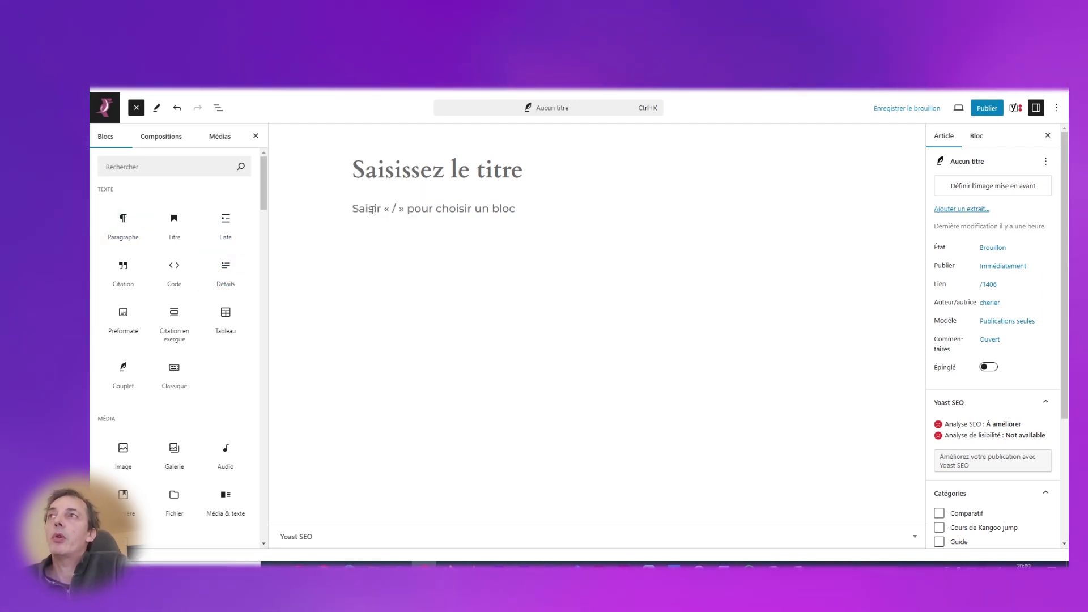
{"action": "left_click", "coordinate": [372, 210]}
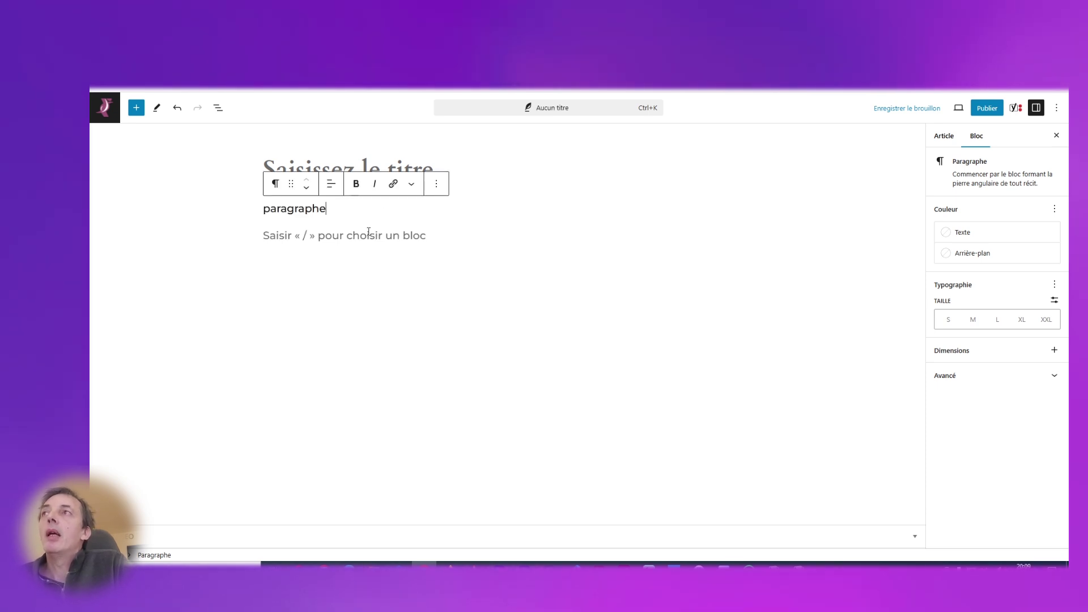
{"action": "left_click", "coordinate": [435, 187]}
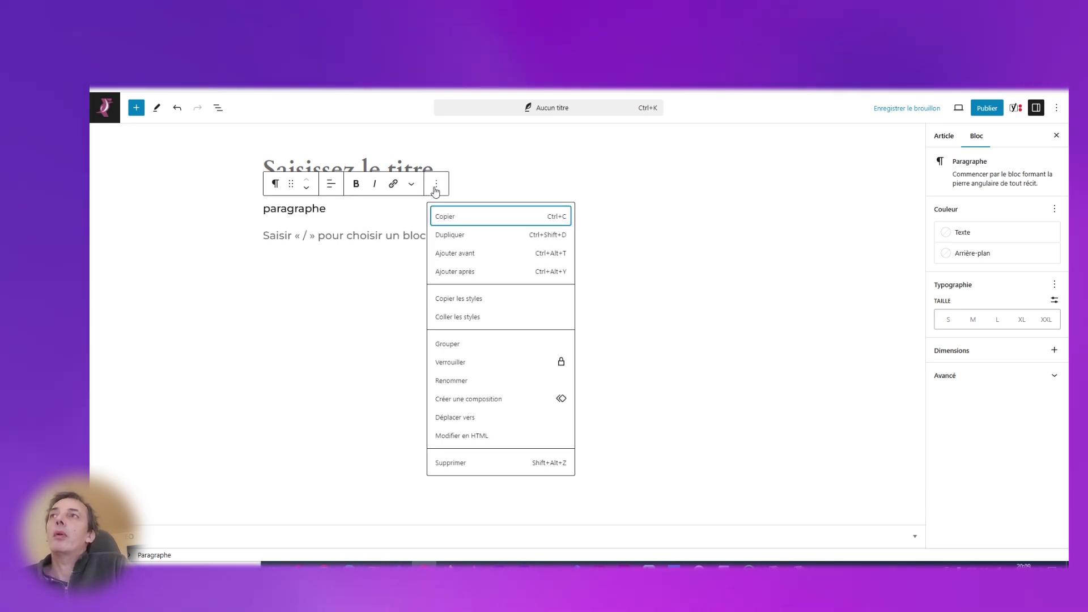
{"action": "left_click", "coordinate": [470, 436]}
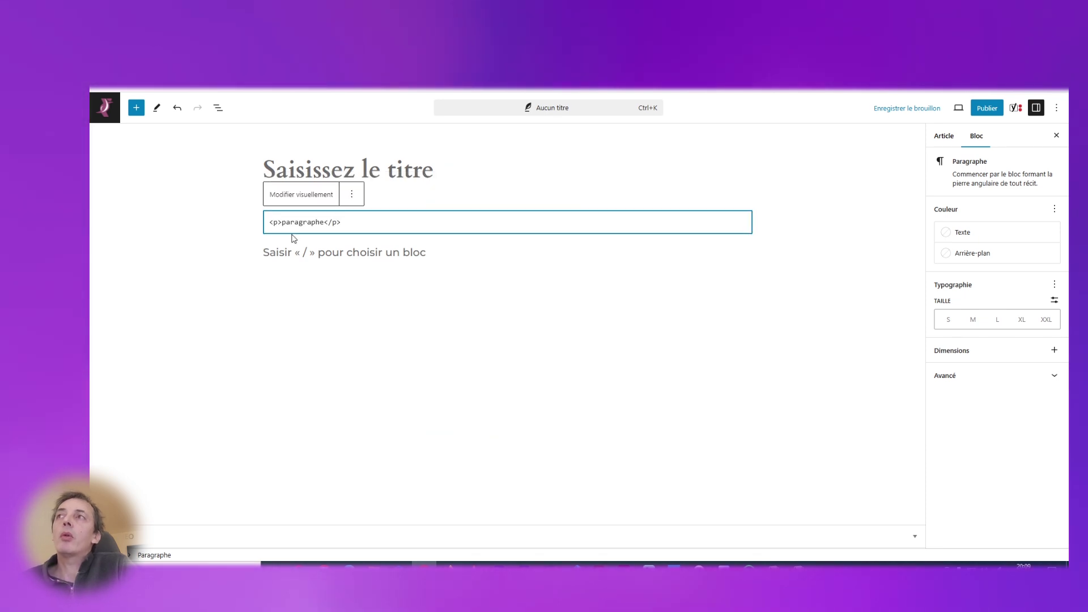
{"action": "left_click_drag", "start_coordinate": [284, 225], "coordinate": [326, 225]}
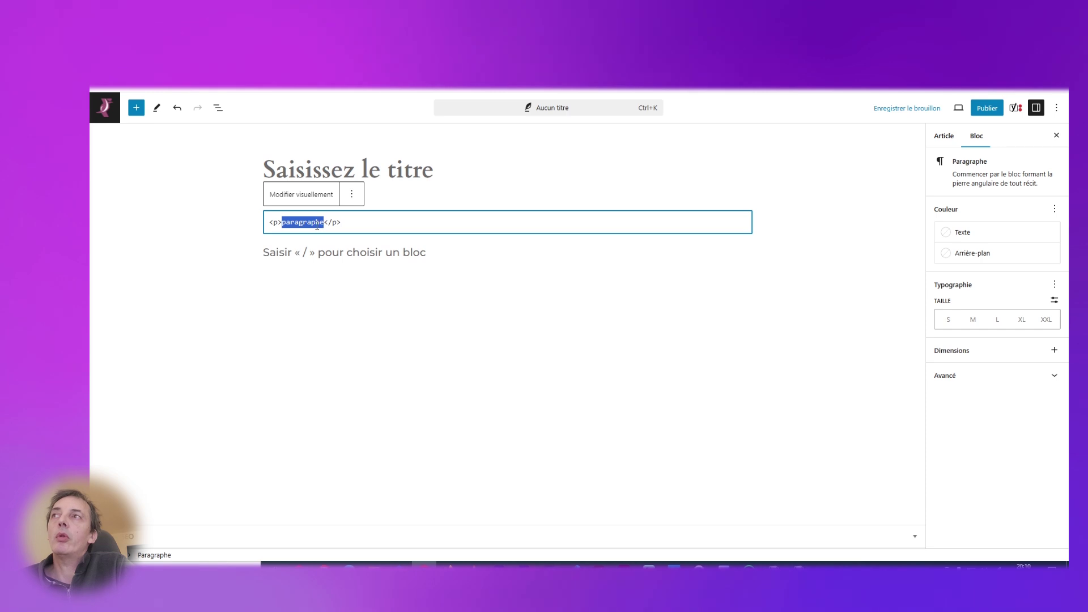
{"action": "left_click_drag", "start_coordinate": [269, 221], "coordinate": [342, 221]}
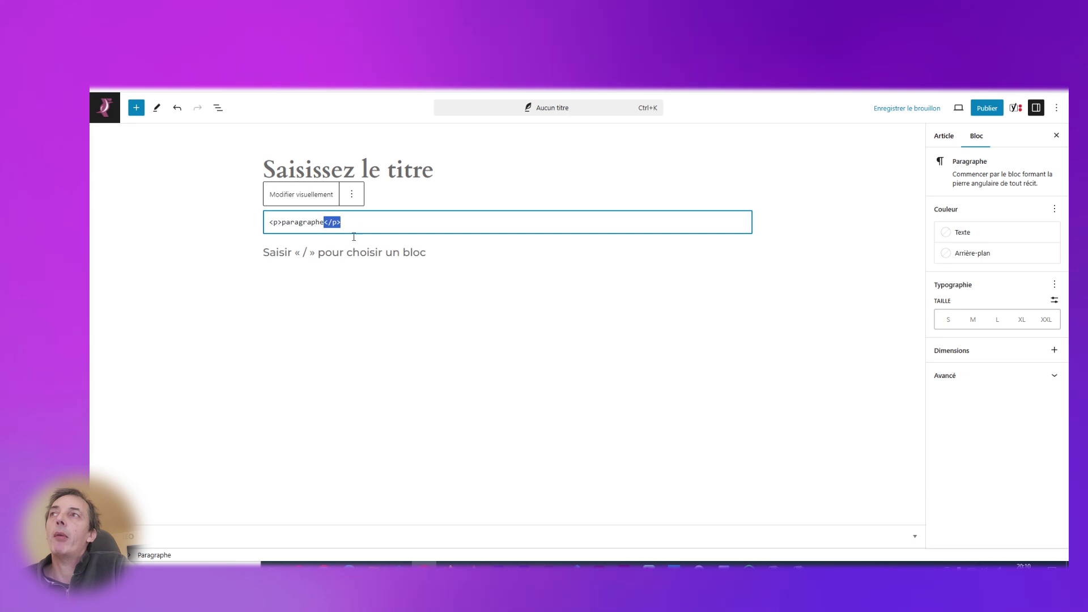
Browse the block library through the text, media, design, widget and theme categories.
{"action": "left_click", "coordinate": [136, 108]}
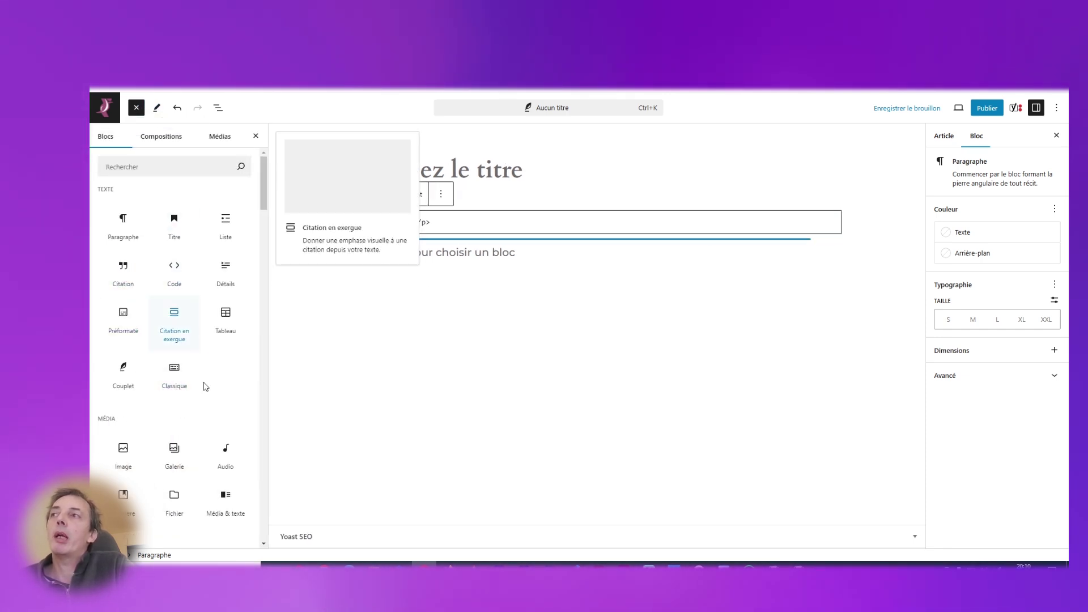
{"action": "scroll", "coordinate": [194, 424], "scroll_direction": "down", "scroll_amount": 5}
{"action": "scroll", "coordinate": [194, 424], "scroll_direction": "down", "scroll_amount": 10}
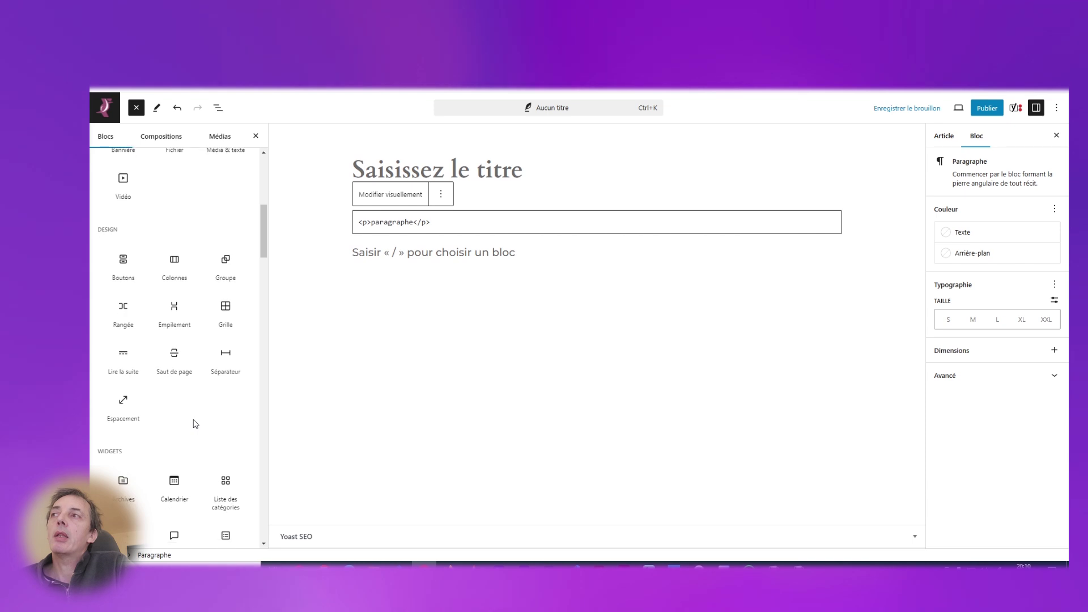
{"action": "scroll", "coordinate": [194, 424], "scroll_direction": "down", "scroll_amount": 6}
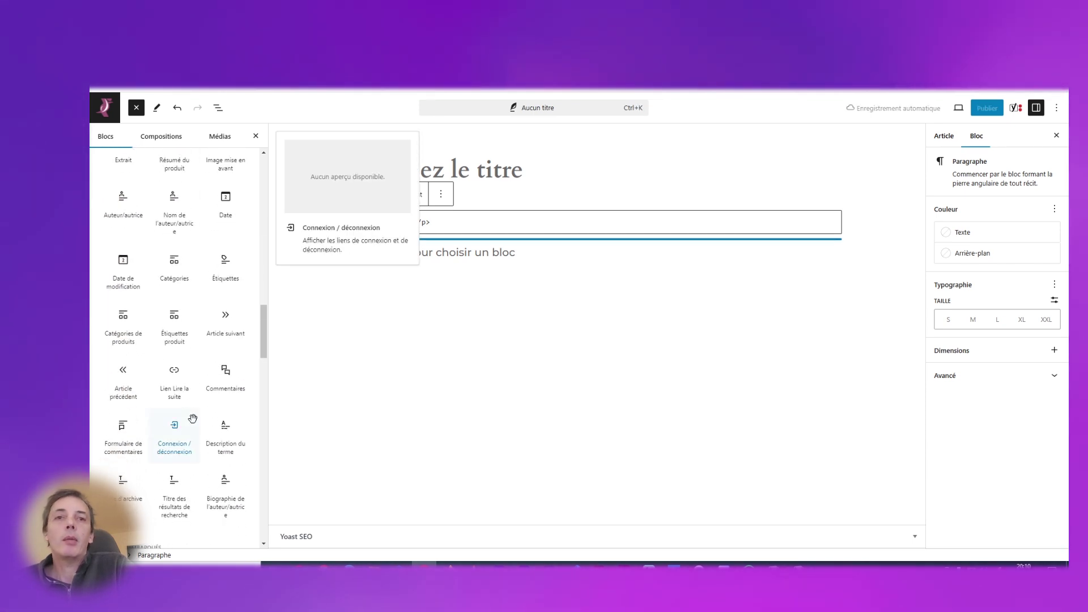
{"action": "scroll", "coordinate": [195, 422], "scroll_direction": "up", "scroll_amount": 4}
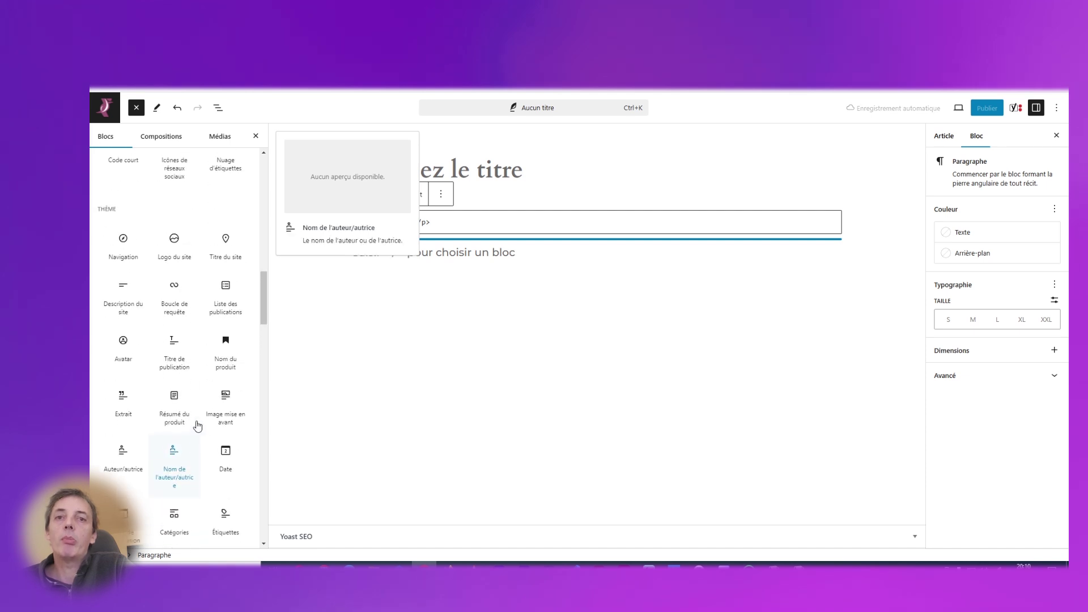
{"action": "scroll", "coordinate": [196, 425], "scroll_direction": "up", "scroll_amount": 10}
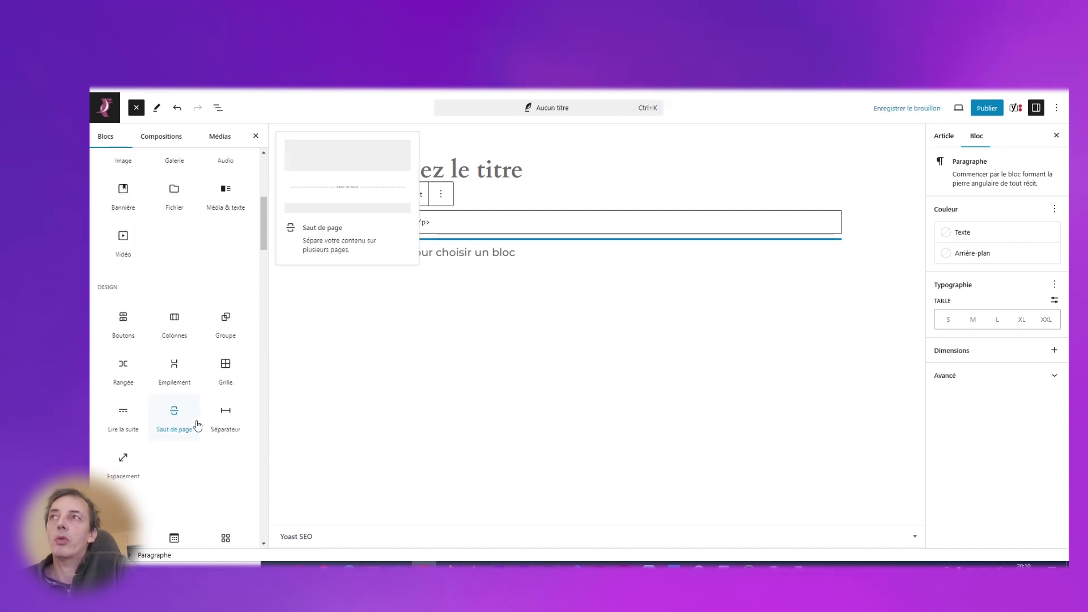
{"action": "scroll", "coordinate": [197, 425], "scroll_direction": "up", "scroll_amount": 8}
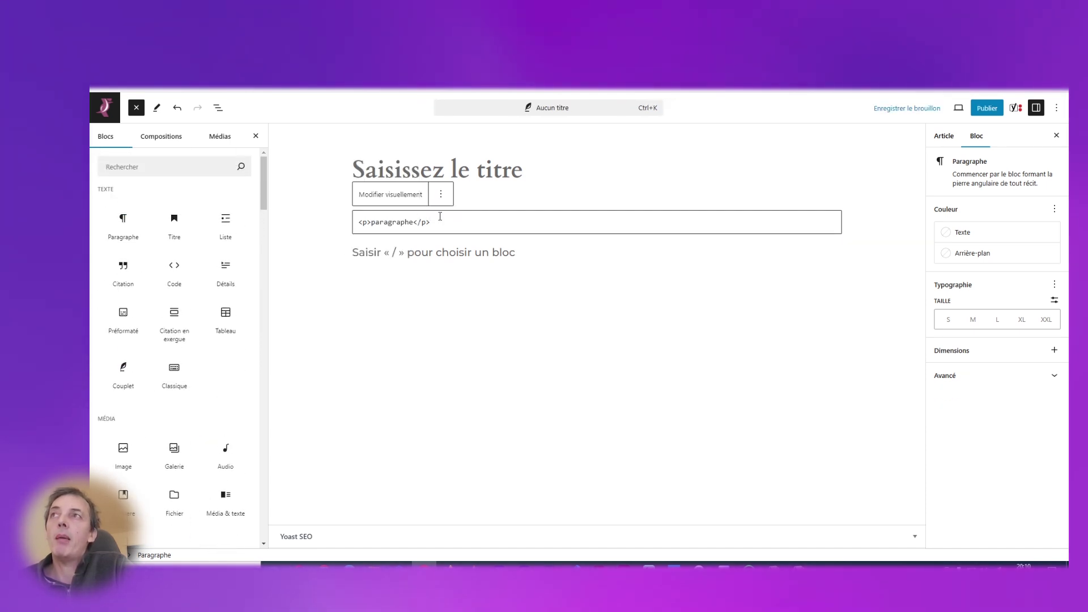
Delete the paragraph block shown as HTML.
{"action": "left_click", "coordinate": [440, 194]}
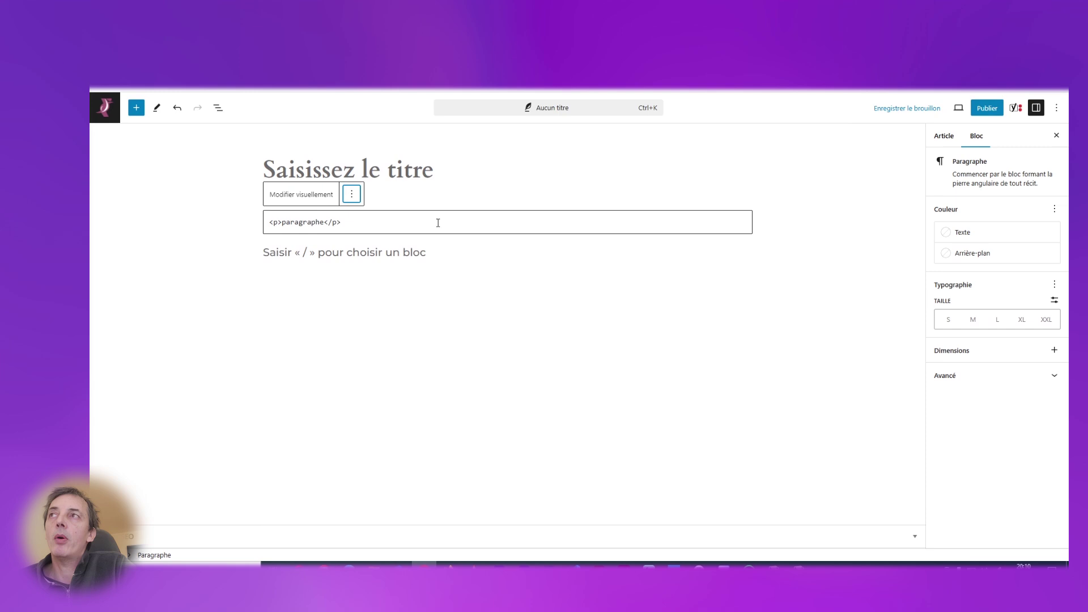
{"action": "left_click", "coordinate": [350, 199]}
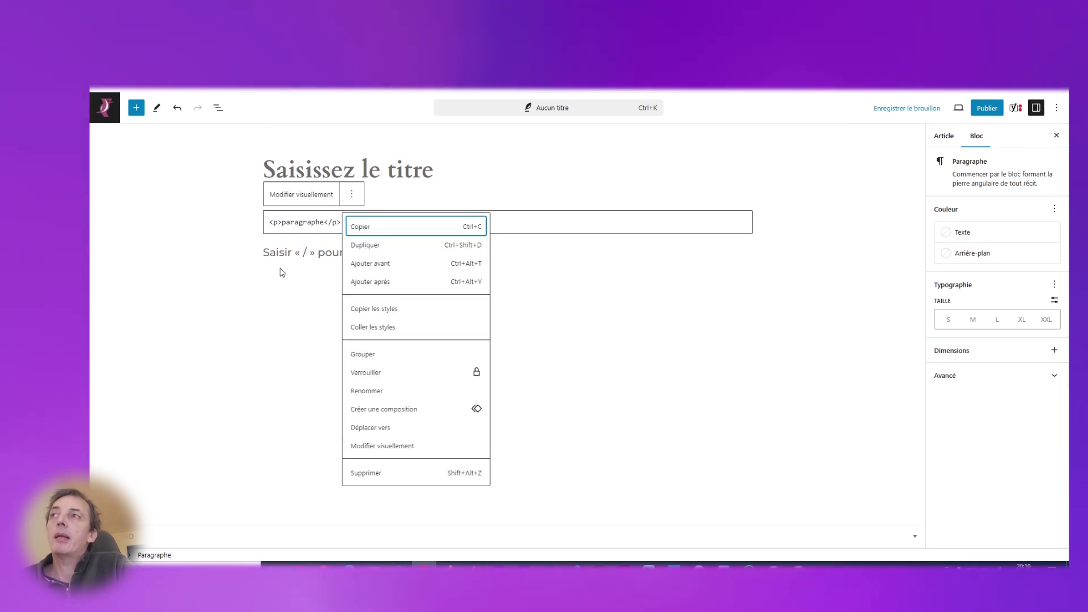
{"action": "left_click", "coordinate": [362, 472]}
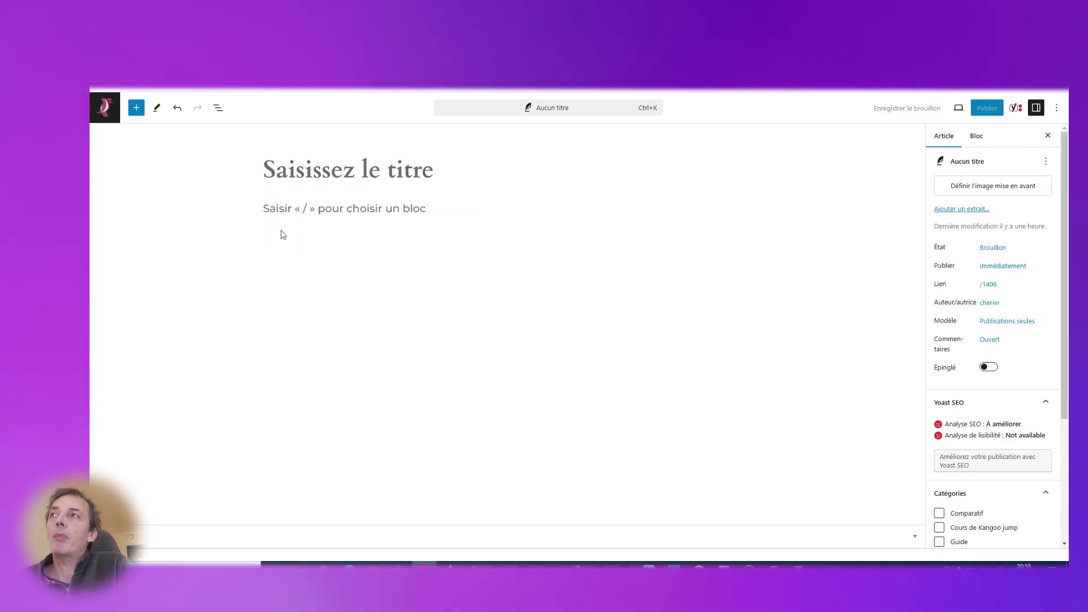
Insert a table block with 2 columns and 2 rows and switch it to HTML editing.
{"action": "left_click", "coordinate": [136, 108]}
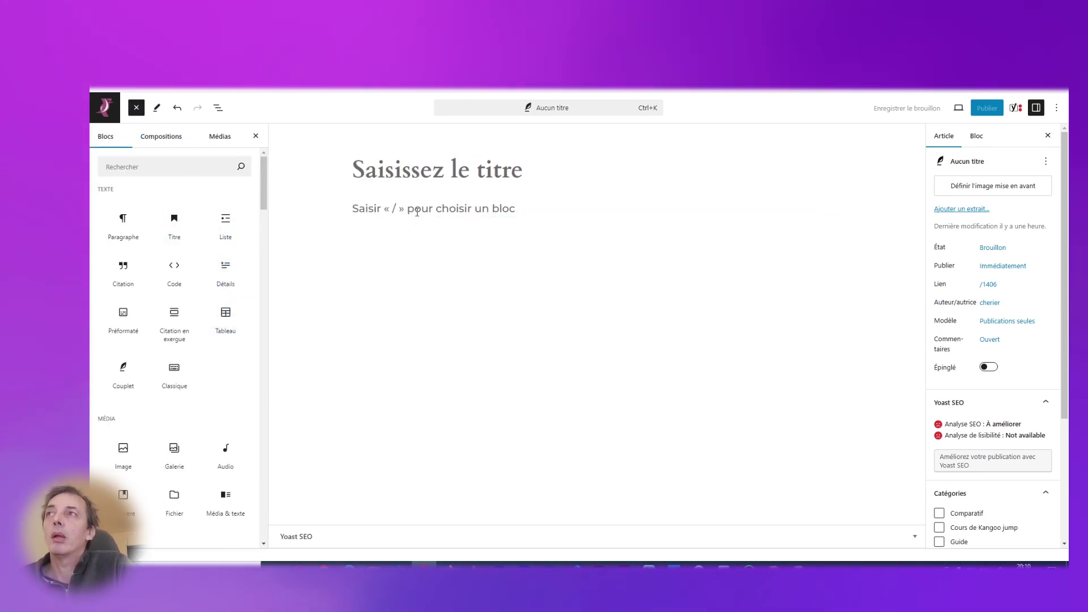
{"action": "mouse_move", "coordinate": [224, 309]}
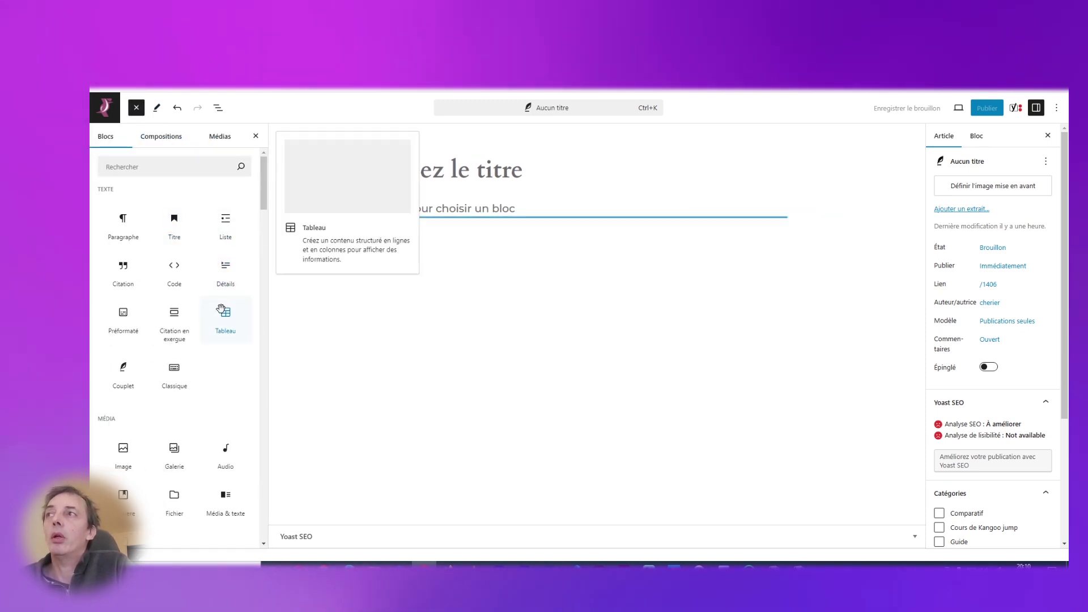
{"action": "left_click", "coordinate": [225, 320]}
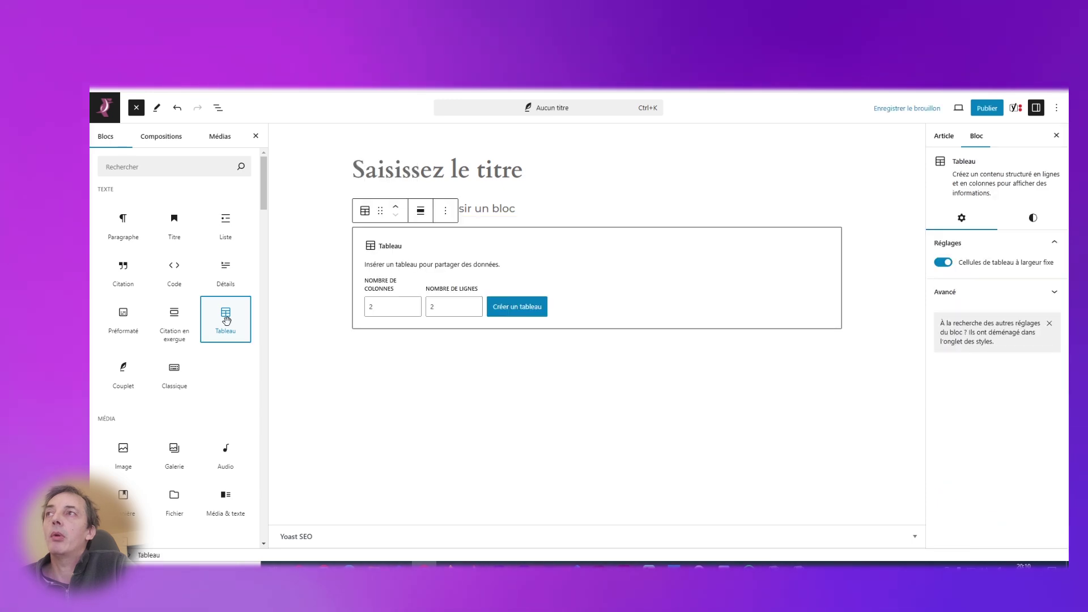
{"action": "left_click", "coordinate": [520, 305]}
{"action": "left_click", "coordinate": [417, 308]}
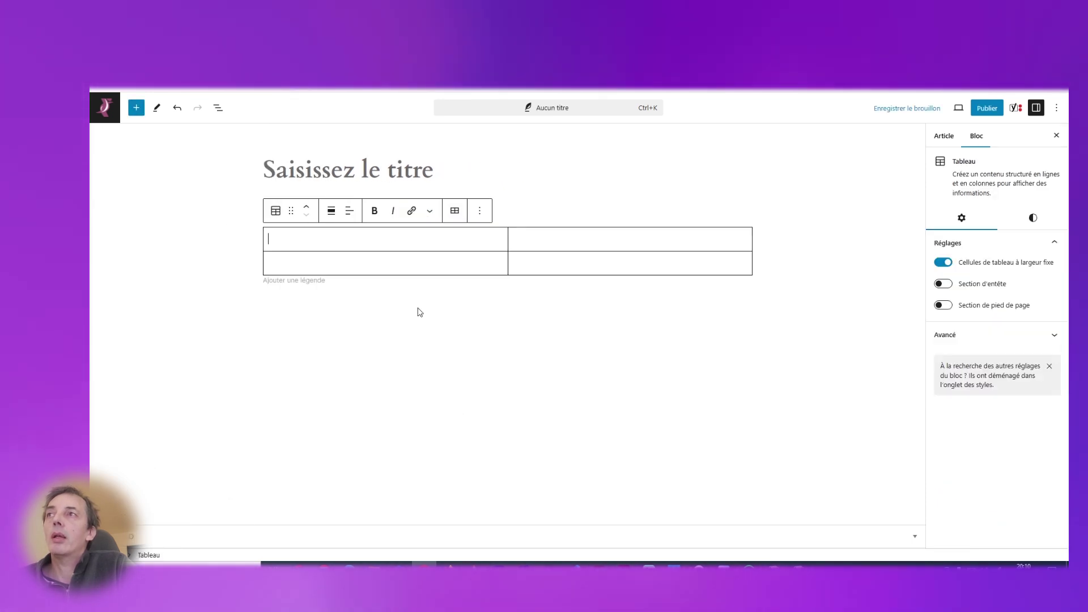
{"action": "left_click", "coordinate": [479, 211]}
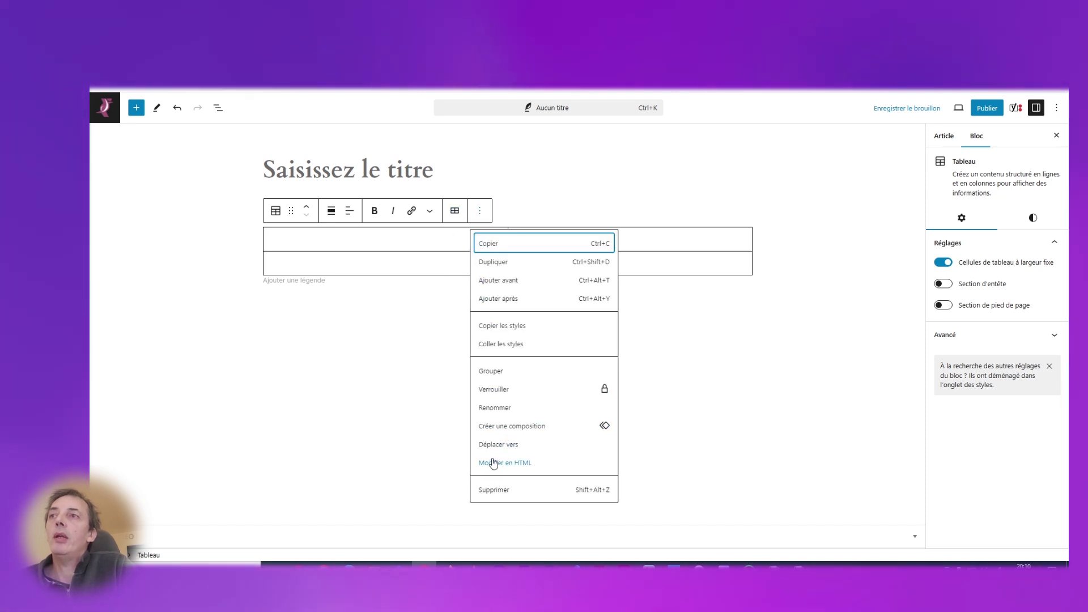
{"action": "left_click", "coordinate": [494, 463]}
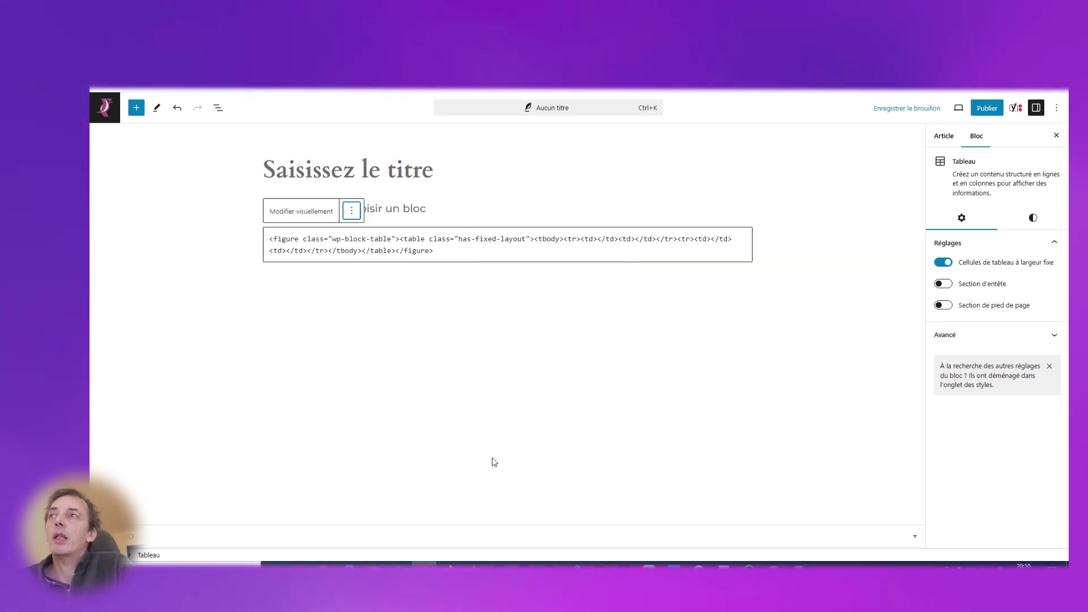
Put the opening figure, table and tbody tags of the table's HTML on separate lines.
{"action": "left_click", "coordinate": [399, 239]}
{"action": "key", "text": "Return"}
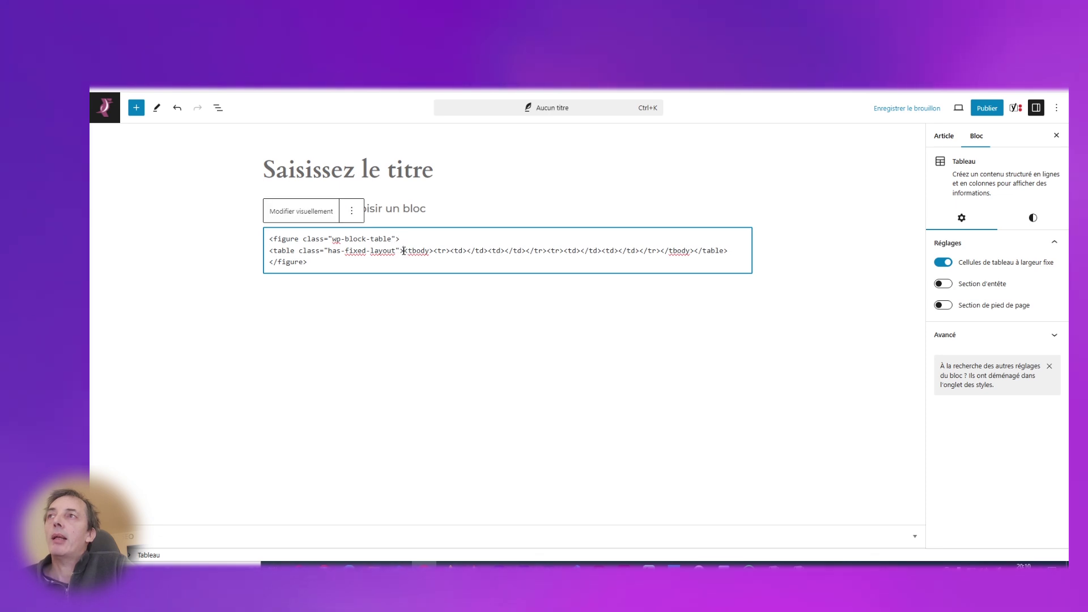
{"action": "left_click", "coordinate": [404, 251]}
{"action": "key", "text": "Return"}
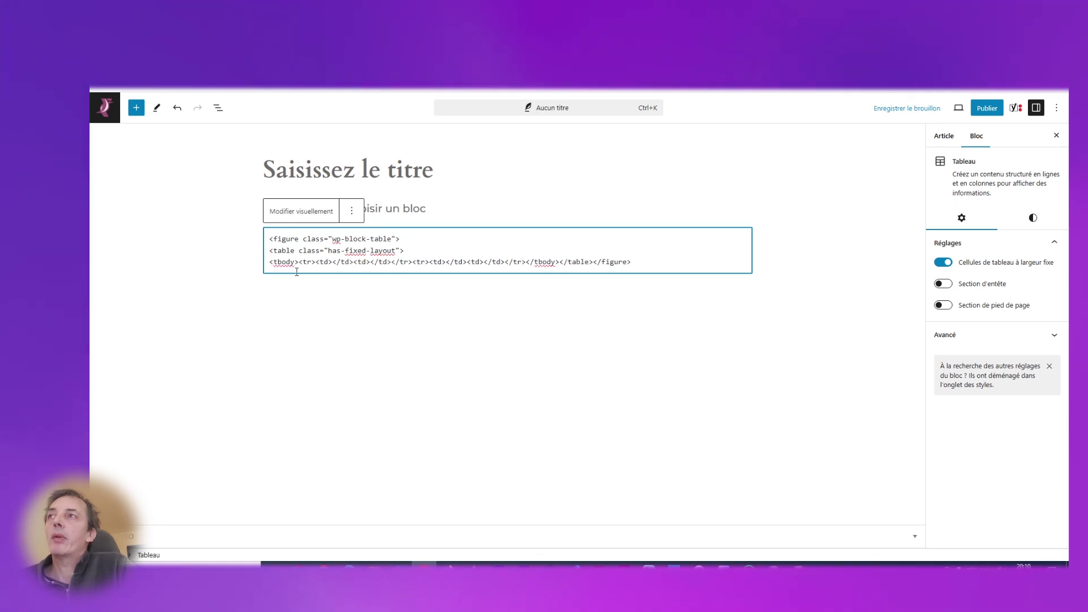
{"action": "left_click", "coordinate": [299, 262]}
{"action": "key", "text": "Return"}
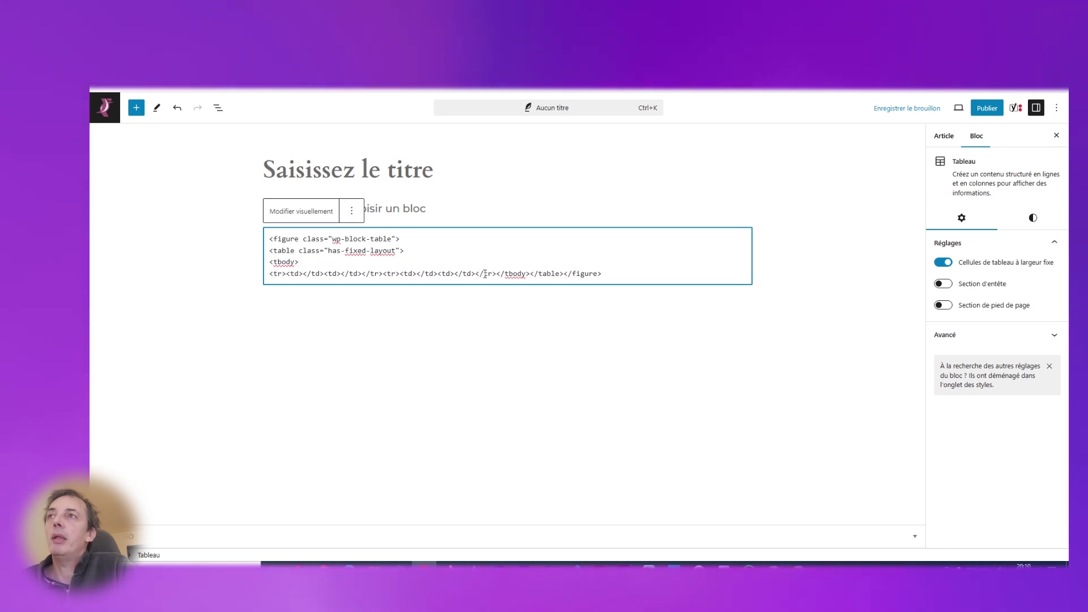
Put the closing tbody, table and figure tags of the table's HTML on separate lines.
{"action": "left_click", "coordinate": [497, 274]}
{"action": "key", "text": "Return"}
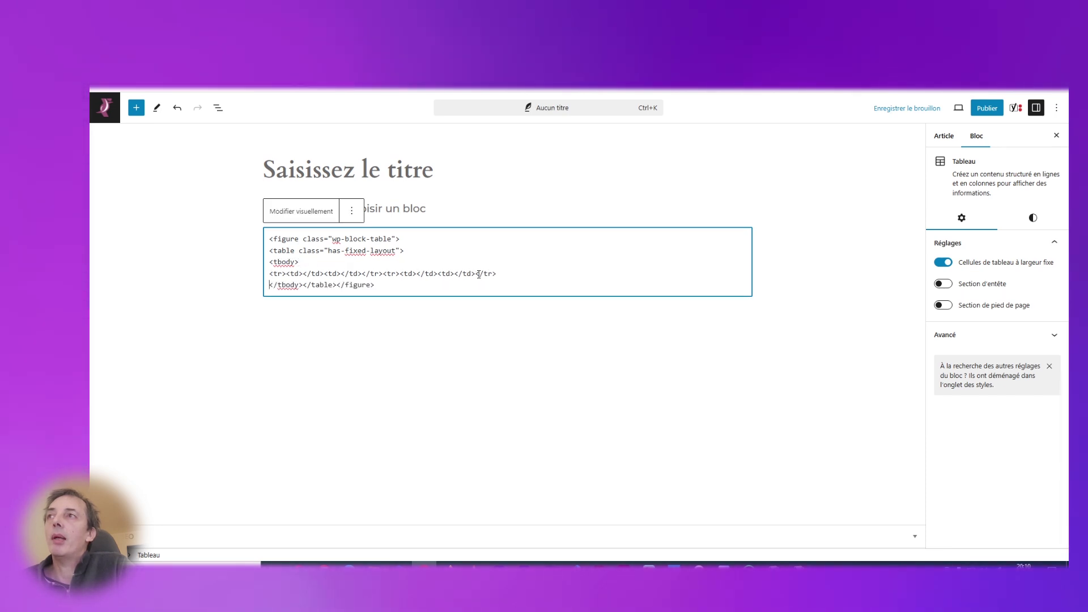
{"action": "left_click", "coordinate": [304, 284]}
{"action": "key", "text": "Return"}
{"action": "left_click", "coordinate": [303, 296]}
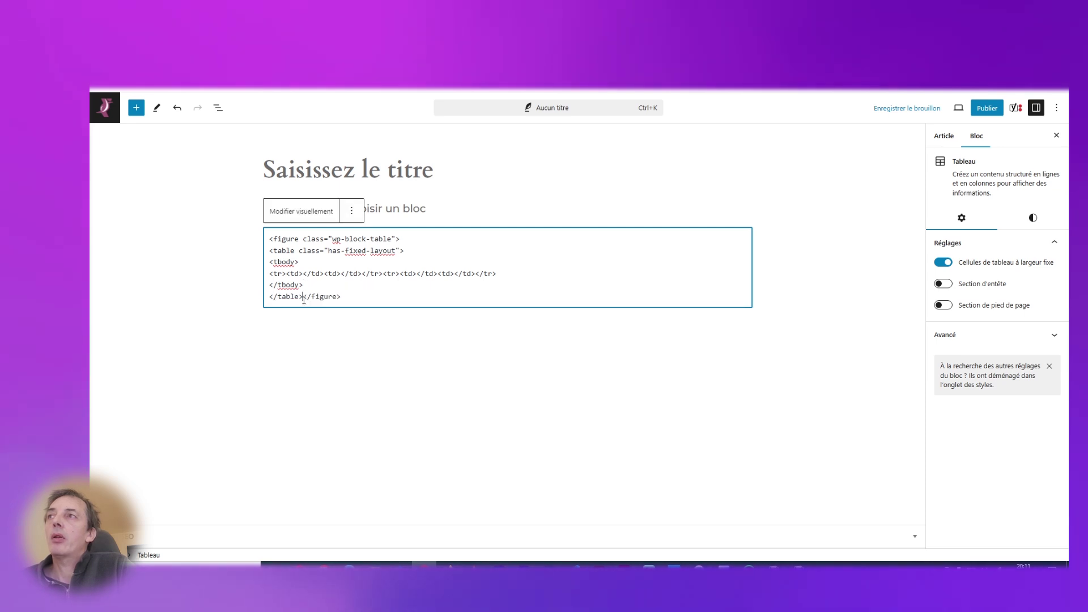
{"action": "key", "text": "Return"}
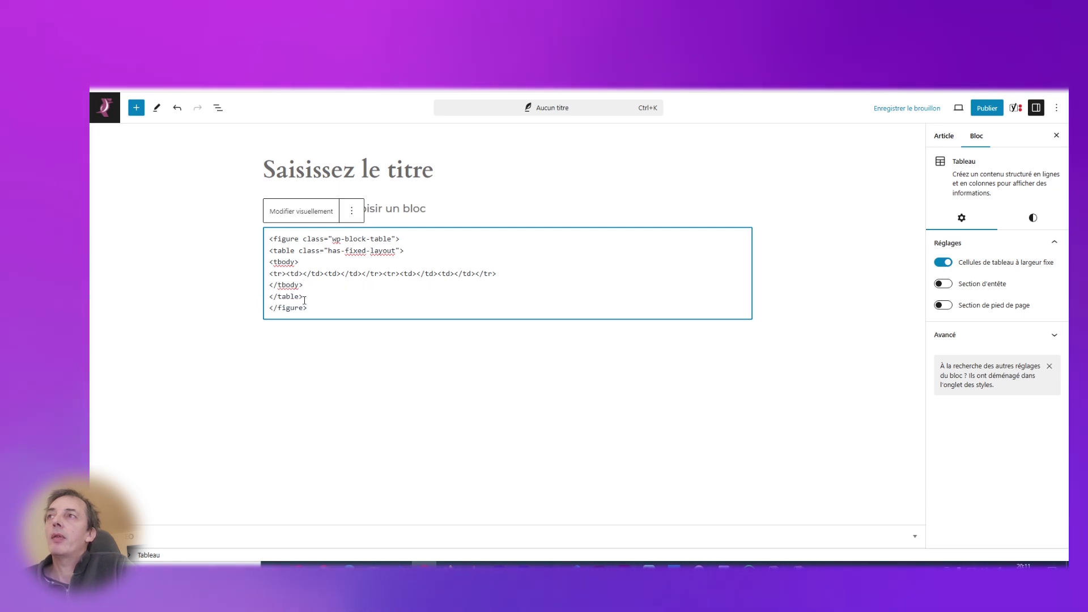
Split the first table row's HTML so its tr tags and both td cells each stand on their own line.
{"action": "left_click", "coordinate": [286, 274]}
{"action": "key", "text": "Return"}
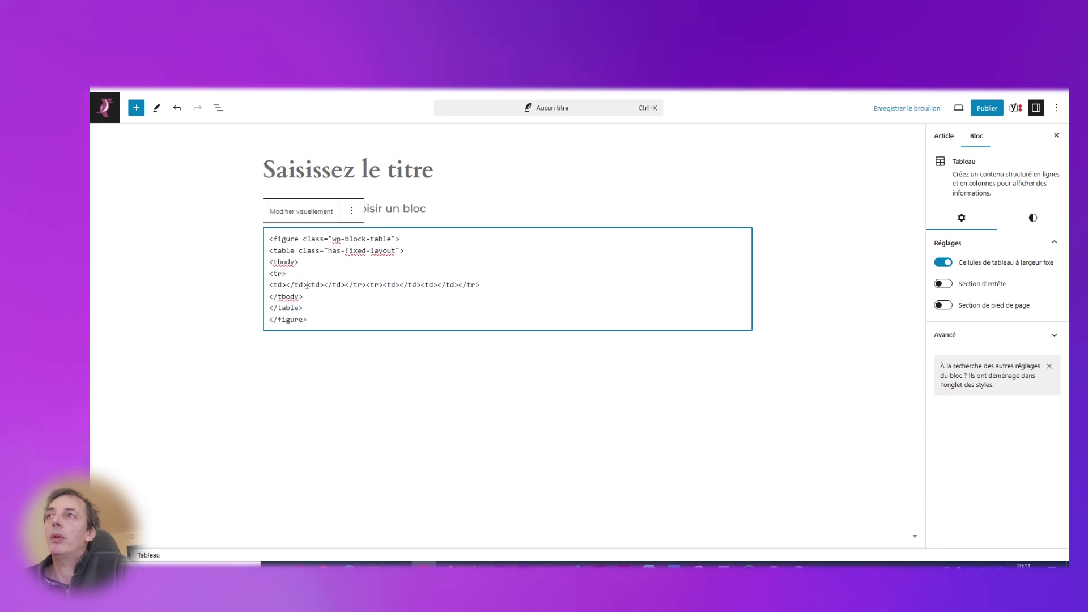
{"action": "left_click", "coordinate": [305, 284]}
{"action": "key", "text": "Return"}
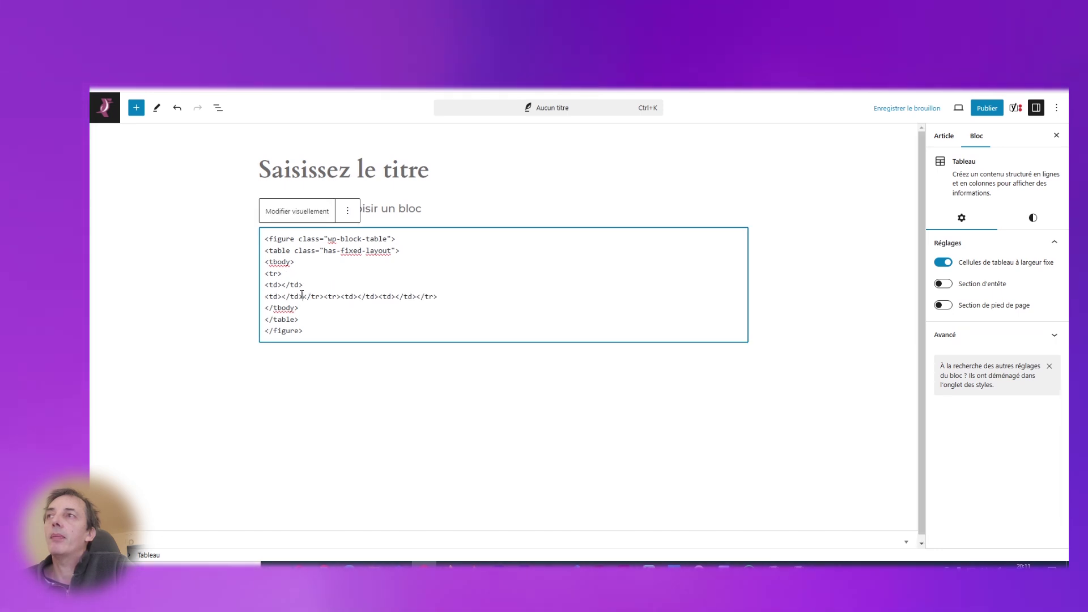
{"action": "left_click", "coordinate": [302, 295]}
{"action": "key", "text": "Return"}
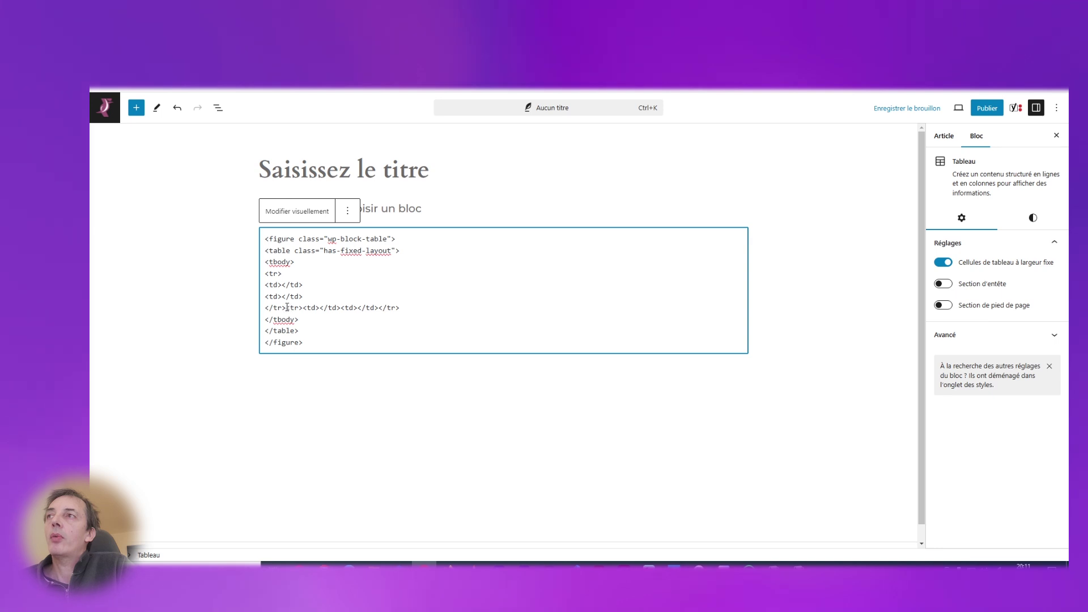
{"action": "left_click", "coordinate": [286, 307]}
{"action": "key", "text": "Return"}
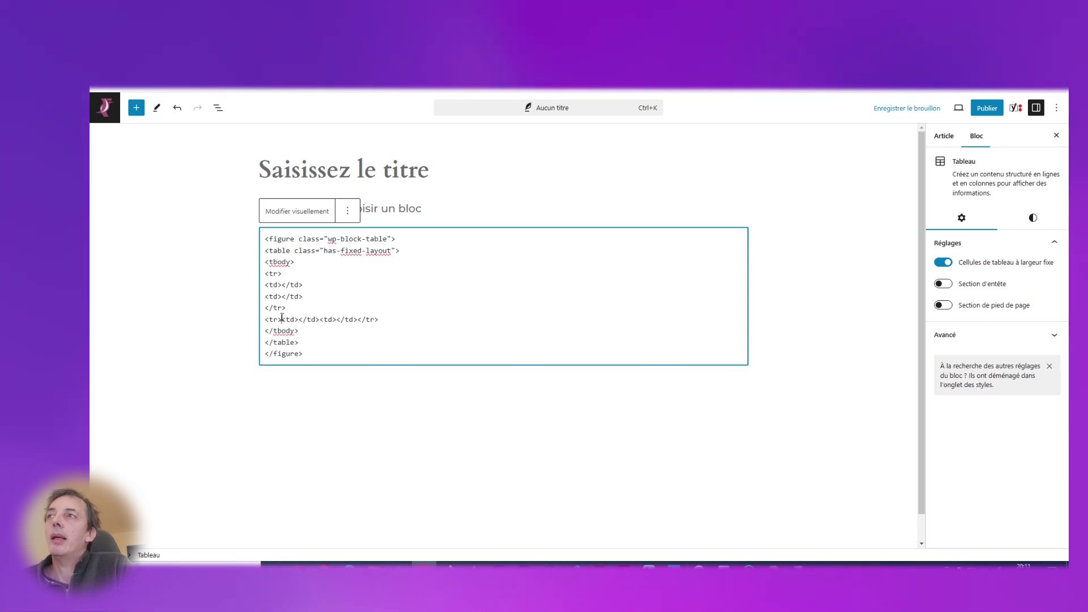
Split the second table row's HTML so its tr tags and both td cells each stand on their own line.
{"action": "left_click", "coordinate": [282, 319]}
{"action": "key", "text": "Return"}
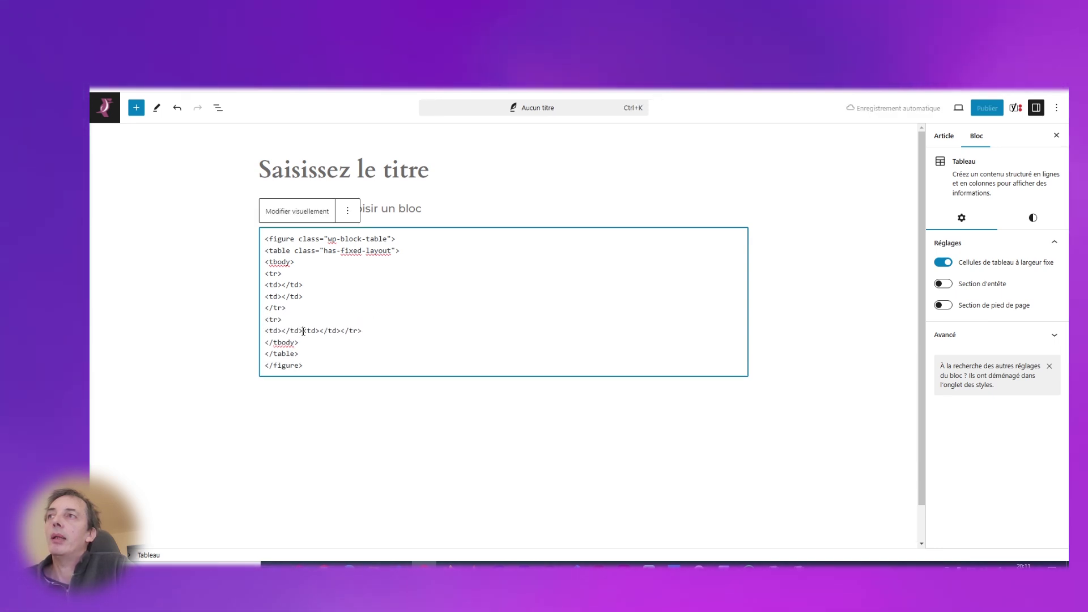
{"action": "left_click", "coordinate": [303, 331]}
{"action": "key", "text": "Return"}
{"action": "left_click", "coordinate": [304, 342]}
{"action": "key", "text": "Return"}
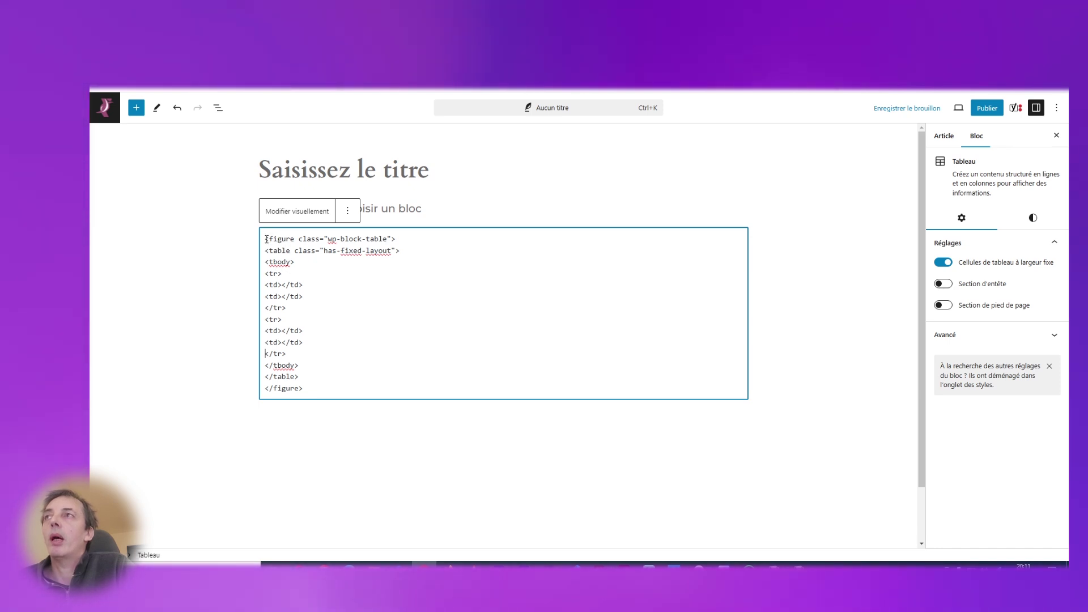
Set the two table rows apart in the HTML with blank lines before, between and after their tr blocks.
{"action": "left_click_drag", "start_coordinate": [266, 239], "coordinate": [393, 242]}
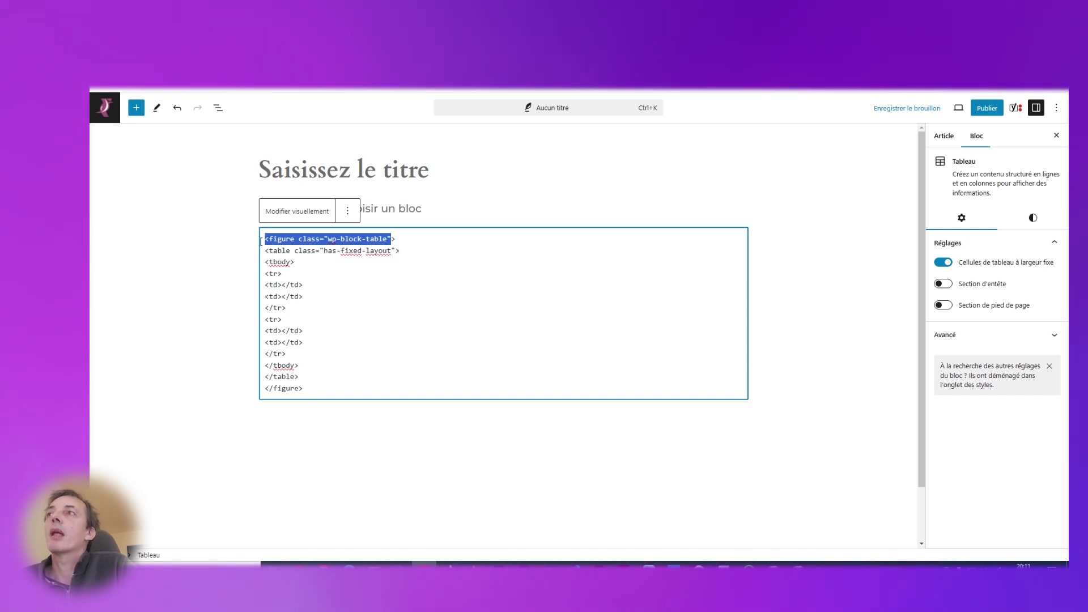
{"action": "left_click_drag", "start_coordinate": [270, 251], "coordinate": [292, 254]}
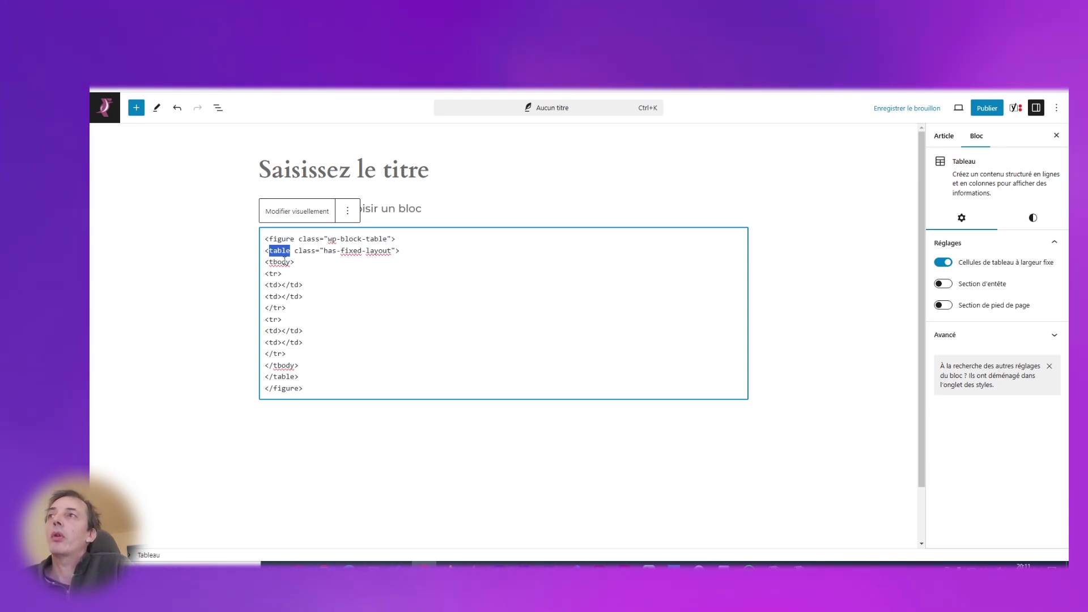
{"action": "left_click", "coordinate": [291, 308]}
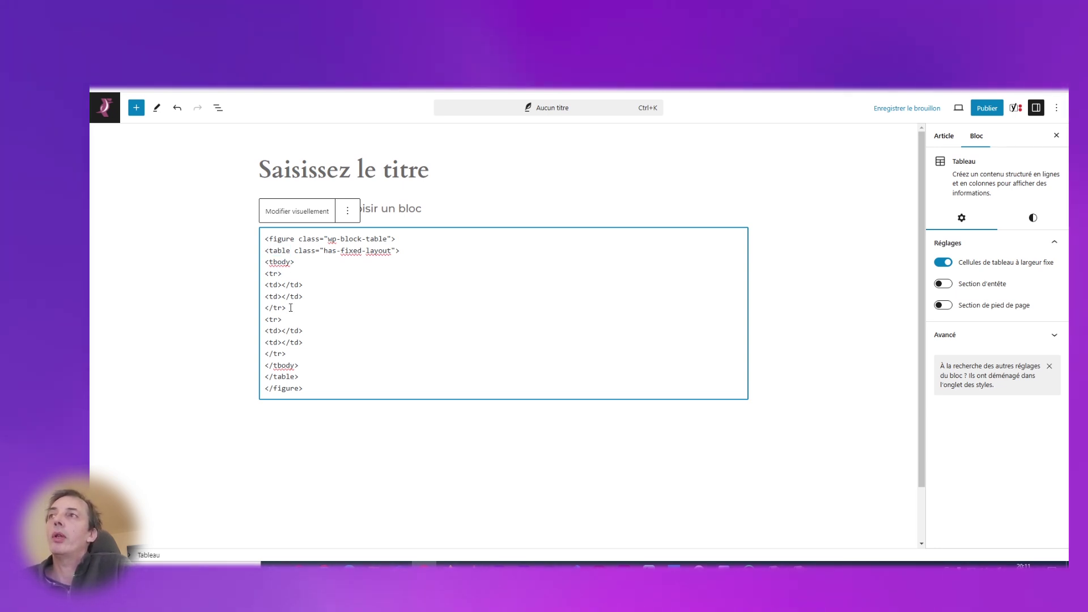
{"action": "key", "text": "Return"}
{"action": "left_click", "coordinate": [303, 264]}
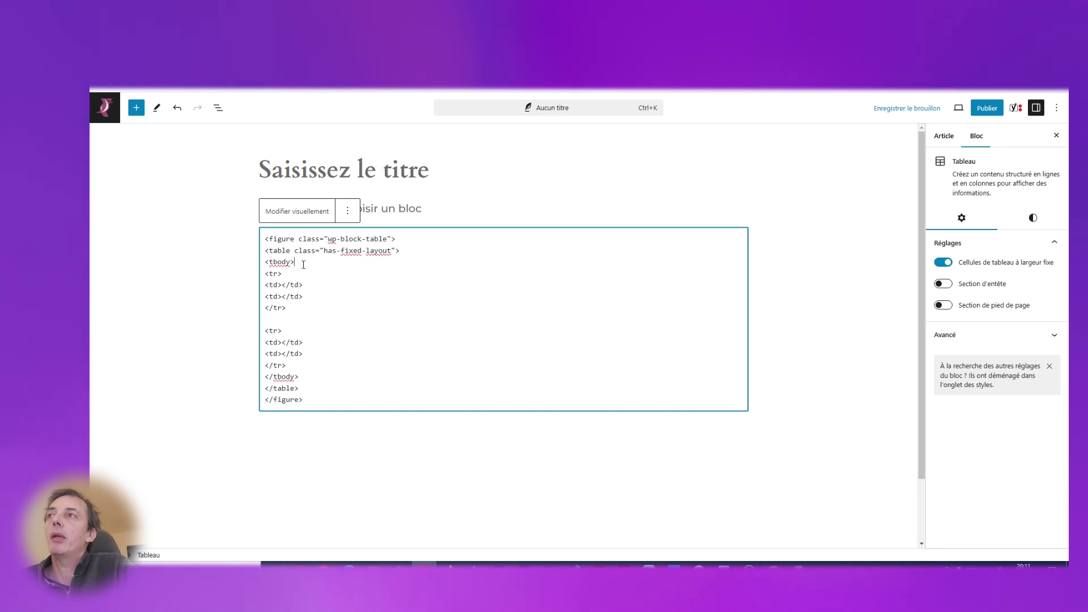
{"action": "key", "text": "Return"}
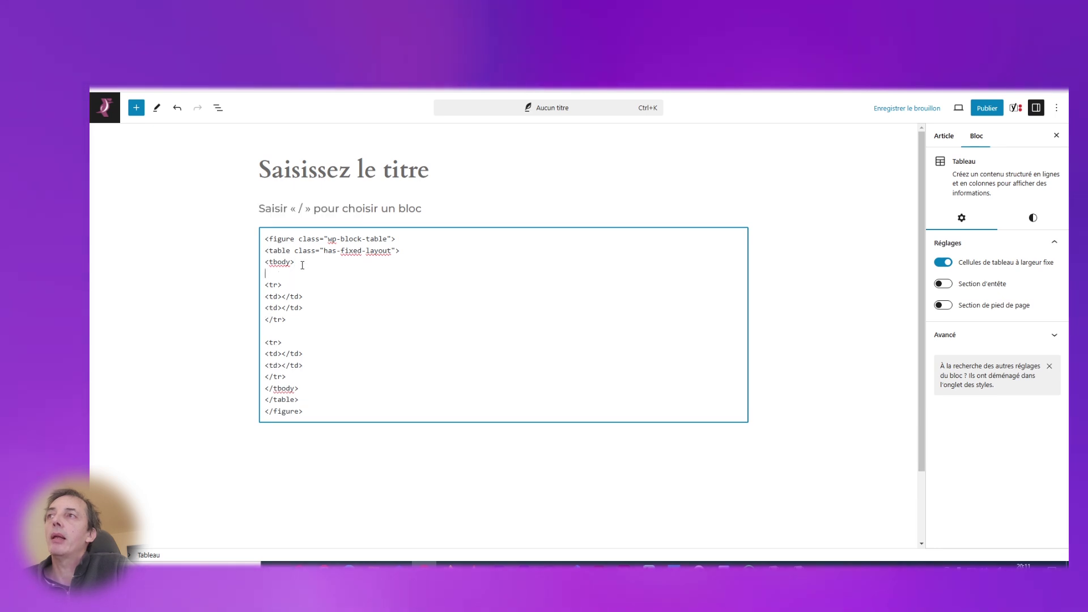
{"action": "left_click", "coordinate": [305, 377]}
{"action": "key", "text": "Return"}
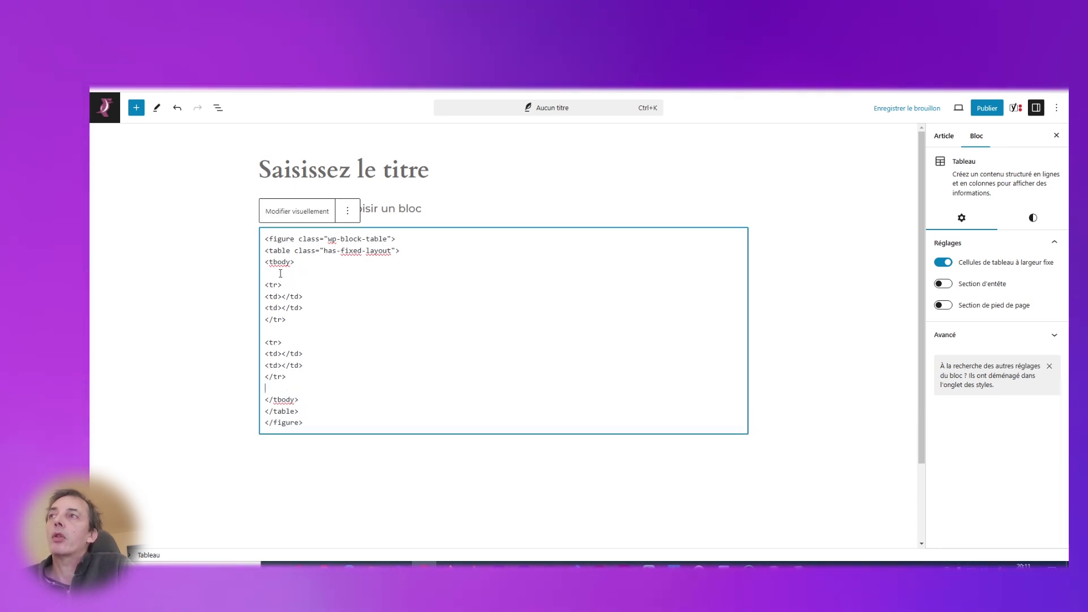
Separate the first row's two td cells with a blank line and highlight the first cell's tags.
{"action": "left_click", "coordinate": [308, 297]}
{"action": "key", "text": "Return"}
{"action": "left_click_drag", "start_coordinate": [265, 300], "coordinate": [310, 294]}
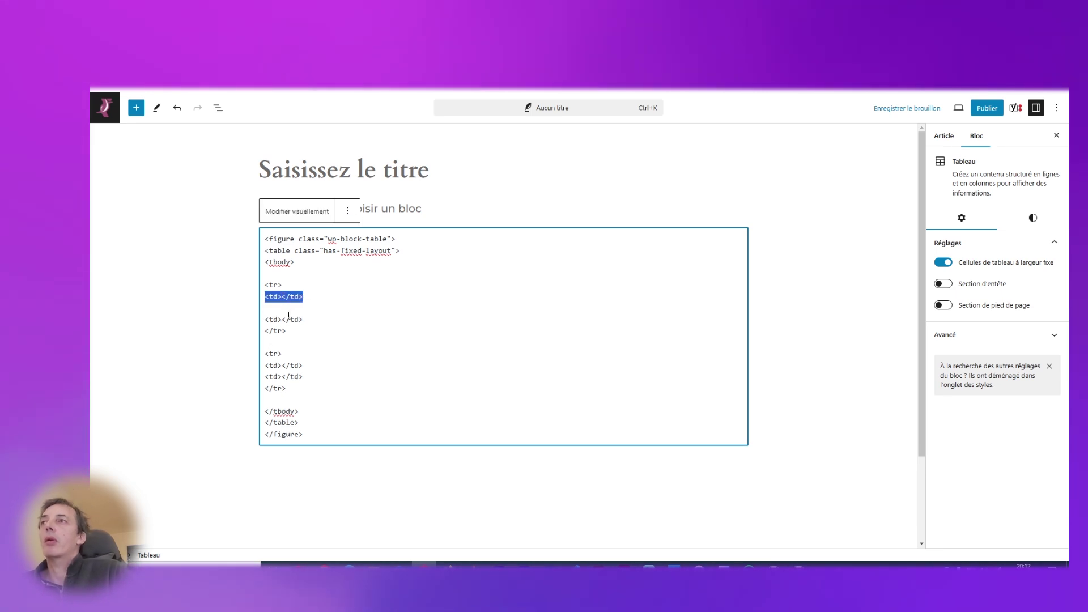
{"action": "left_click", "coordinate": [289, 313]}
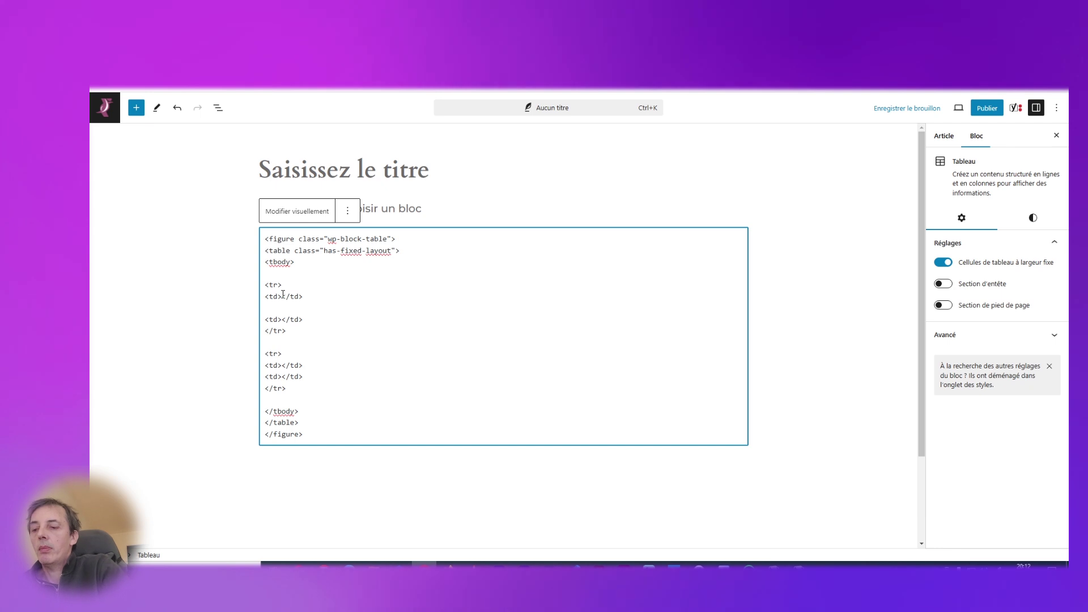
Enter "coucou" between the first td tags and return the table block to visual editing.
{"action": "left_click", "coordinate": [282, 296]}
{"action": "type", "text": "coucou"}
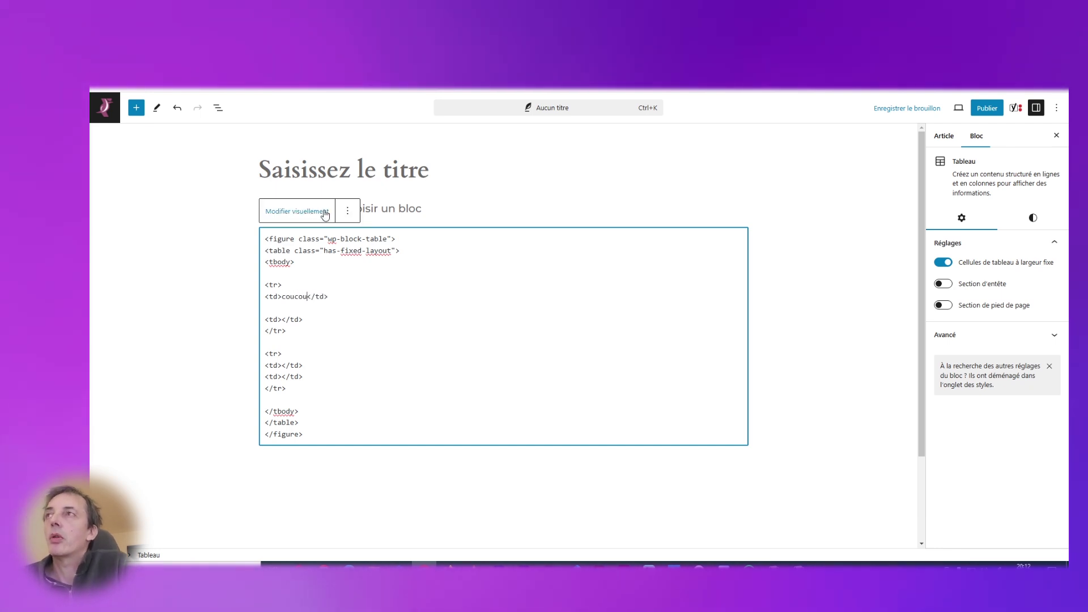
{"action": "left_click", "coordinate": [321, 213]}
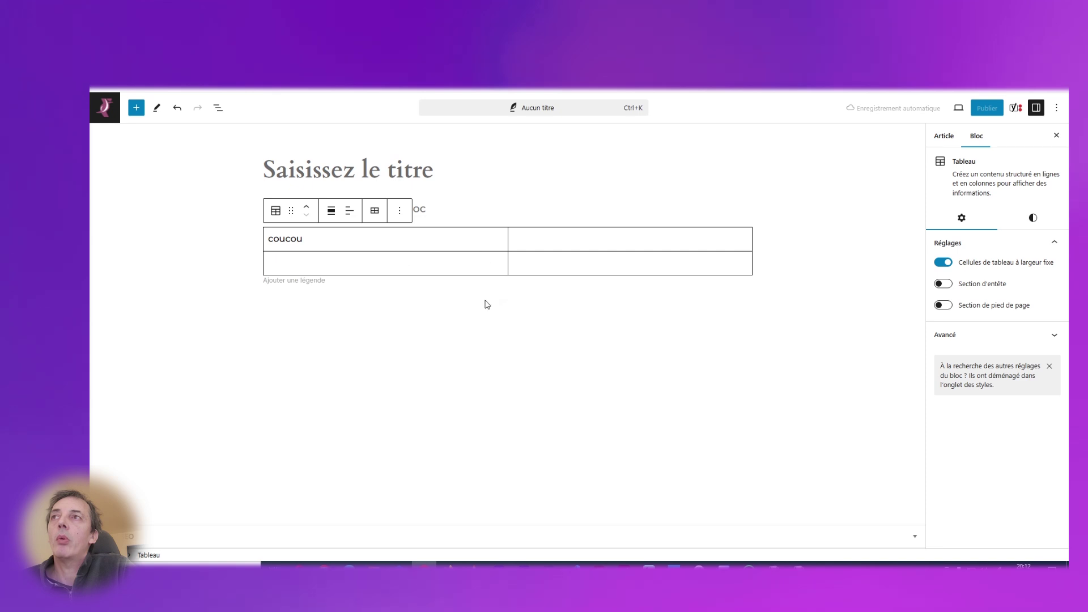
Browse the available blocks in the block library, from the text category through to the theme category.
{"action": "left_click", "coordinate": [136, 107]}
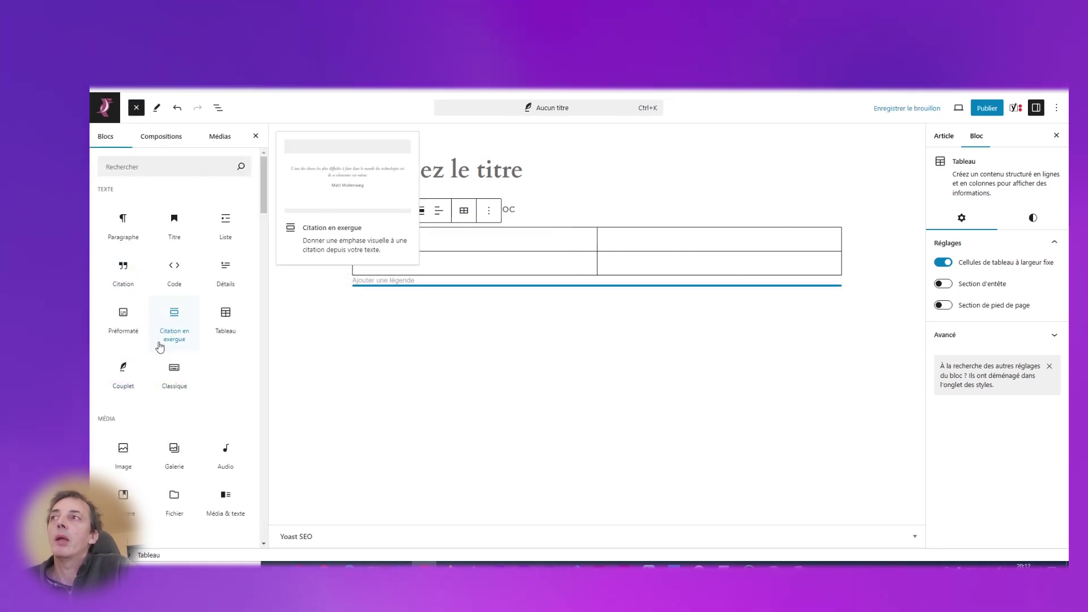
{"action": "scroll", "coordinate": [180, 387], "scroll_direction": "down", "scroll_amount": 1}
{"action": "scroll", "coordinate": [177, 384], "scroll_direction": "down", "scroll_amount": 15}
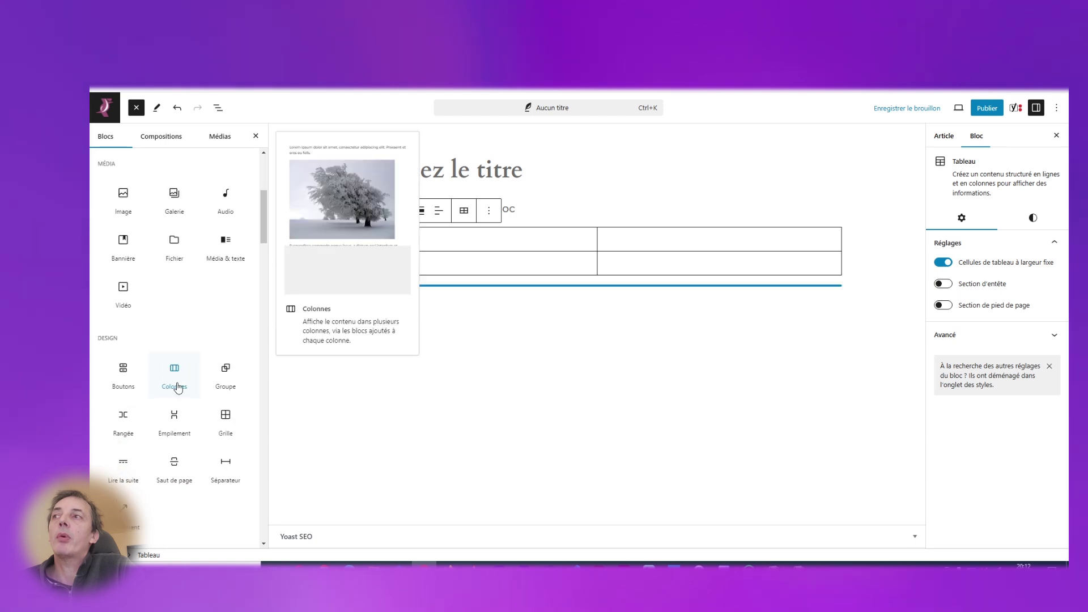
{"action": "scroll", "coordinate": [176, 383], "scroll_direction": "down", "scroll_amount": 5}
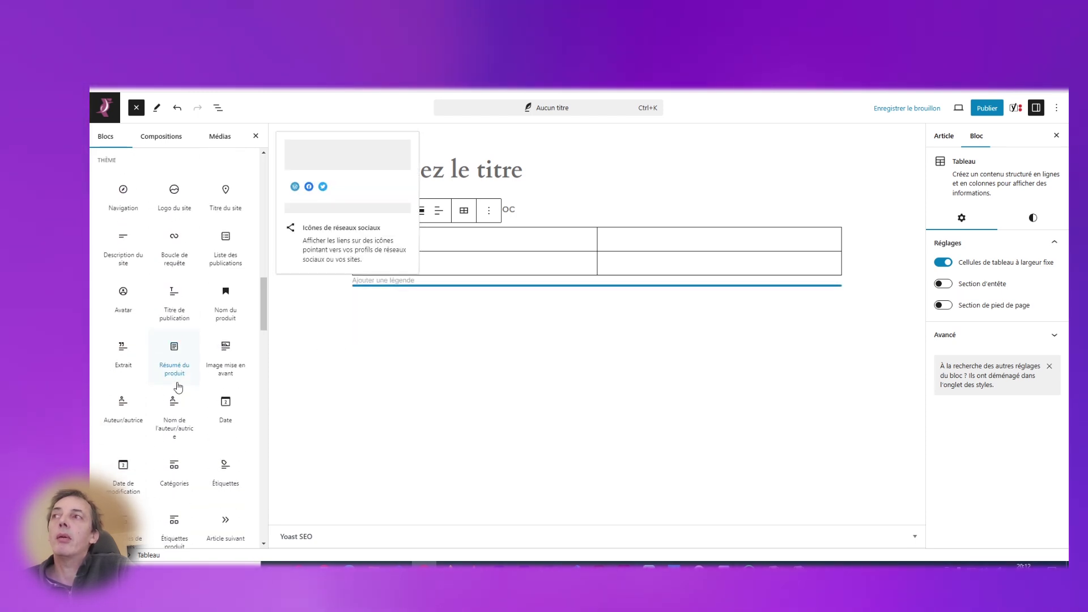
{"action": "scroll", "coordinate": [177, 387], "scroll_direction": "up", "scroll_amount": 2}
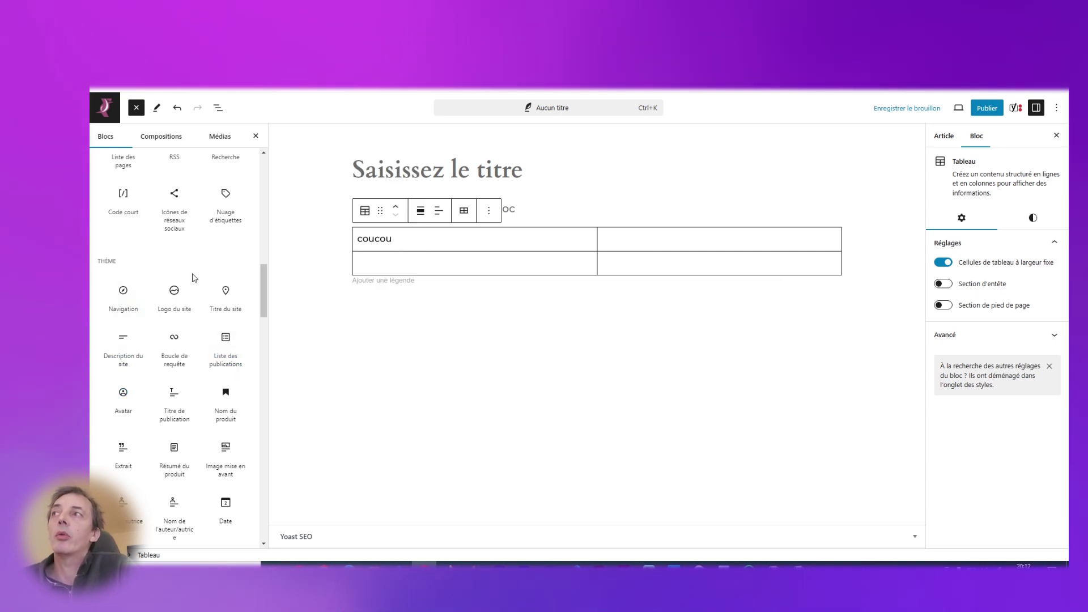
Show the table block containing "coucou" as HTML again and delete the block.
{"action": "left_click", "coordinate": [391, 239]}
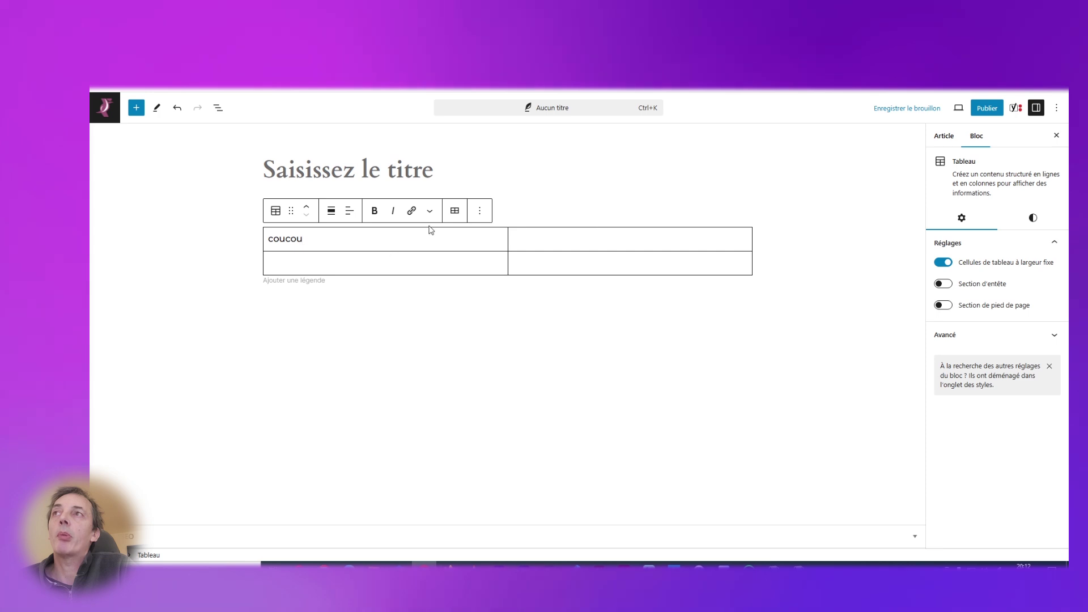
{"action": "left_click", "coordinate": [479, 211]}
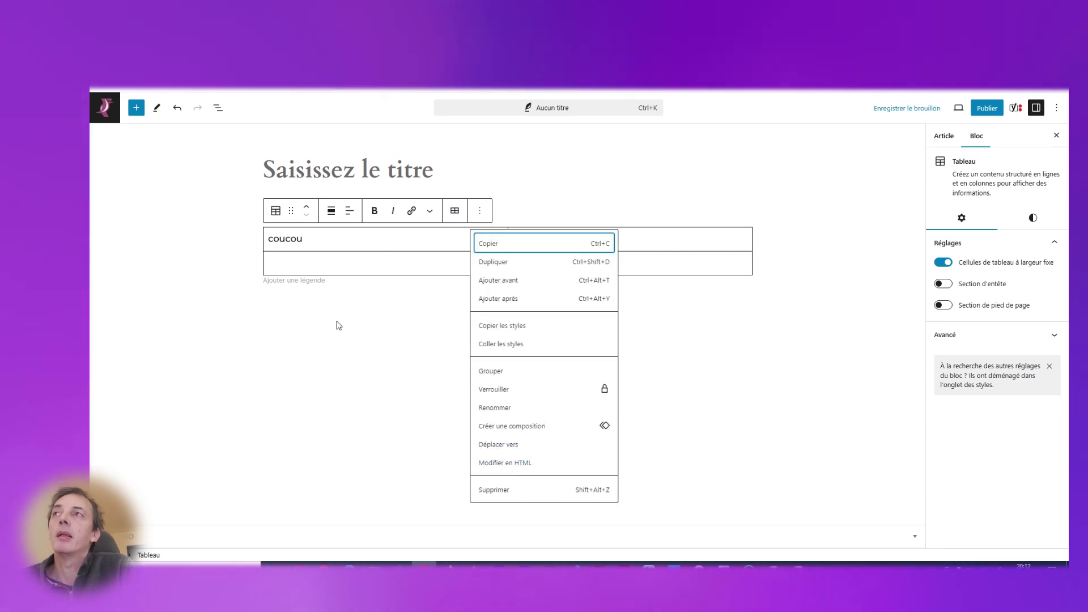
{"action": "left_click", "coordinate": [479, 212]}
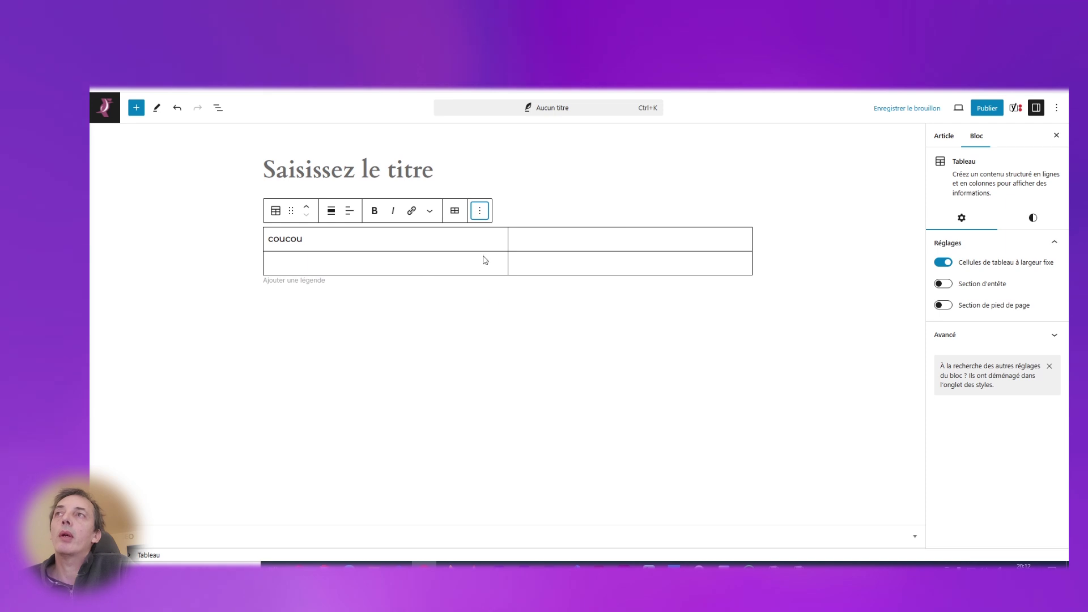
{"action": "left_click", "coordinate": [481, 211]}
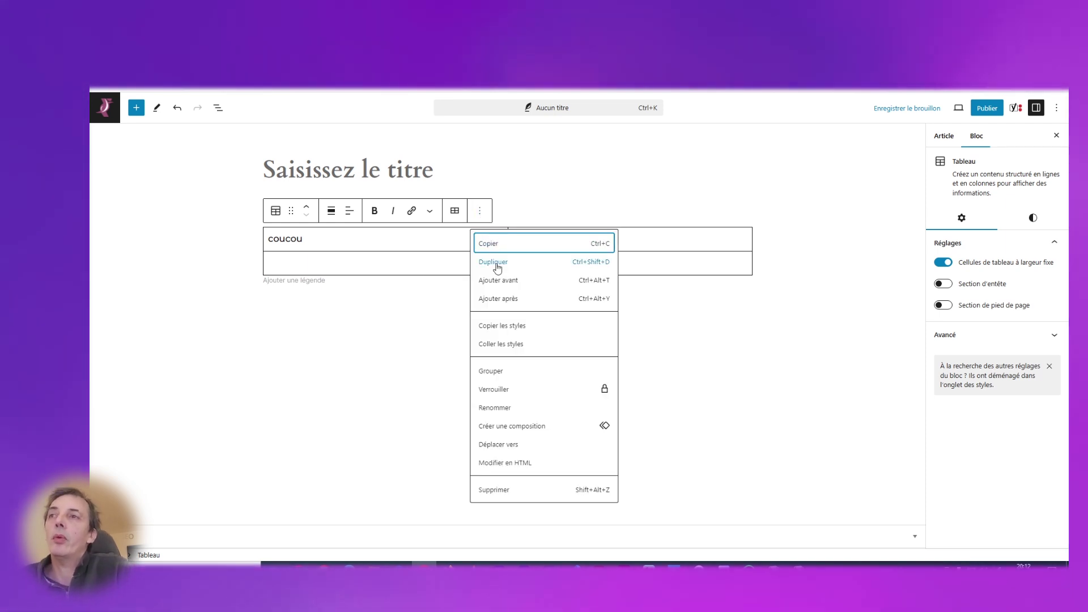
{"action": "left_click", "coordinate": [508, 468]}
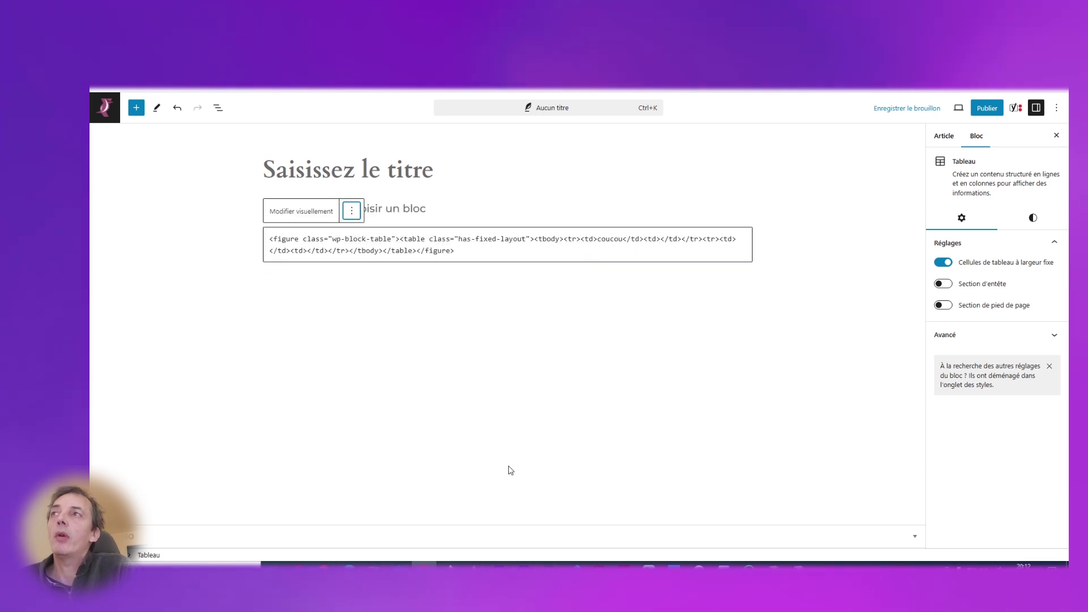
{"action": "left_click", "coordinate": [352, 211]}
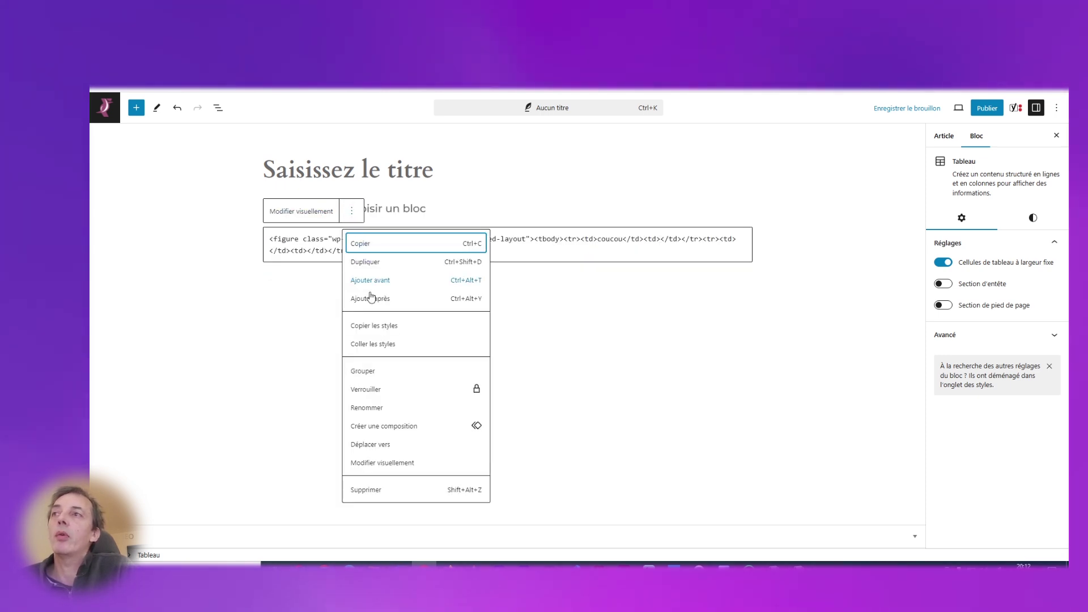
{"action": "left_click", "coordinate": [377, 493]}
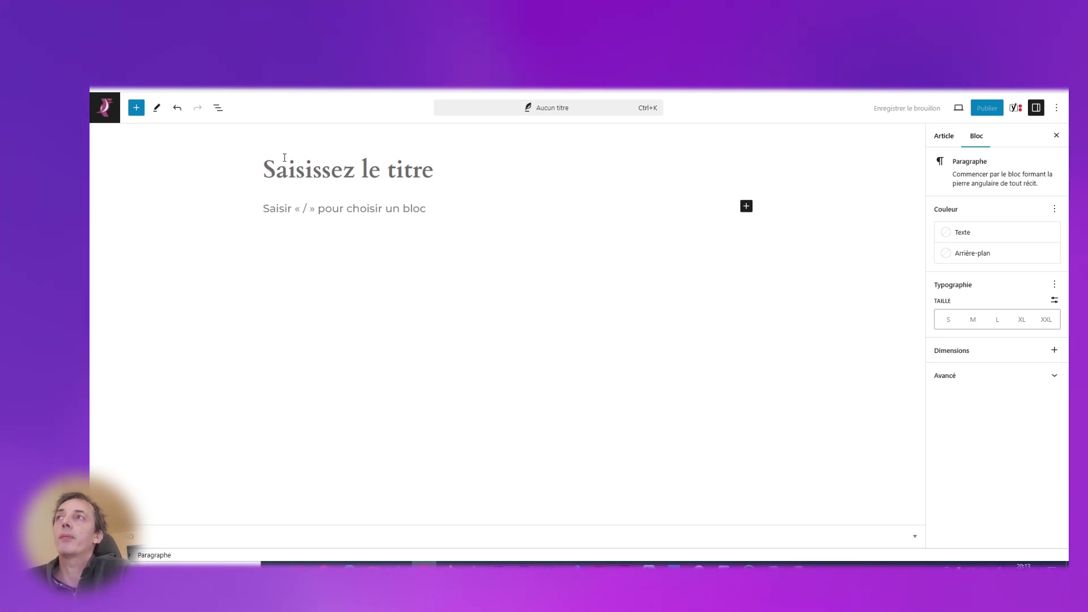
Enter "titre 1" as the post title.
{"action": "left_click", "coordinate": [285, 176]}
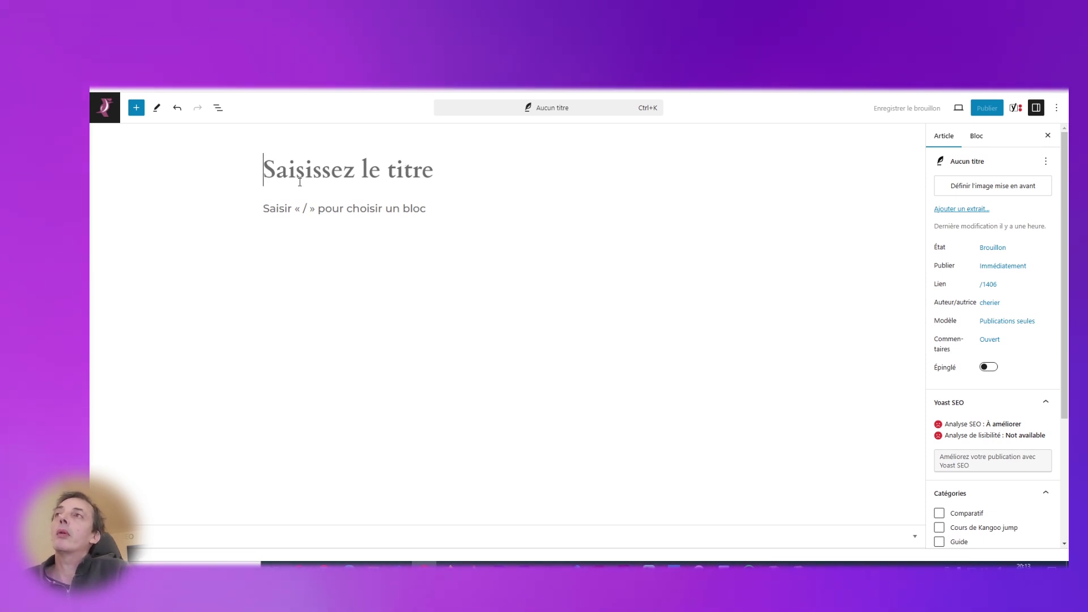
{"action": "type", "text": "tit"}
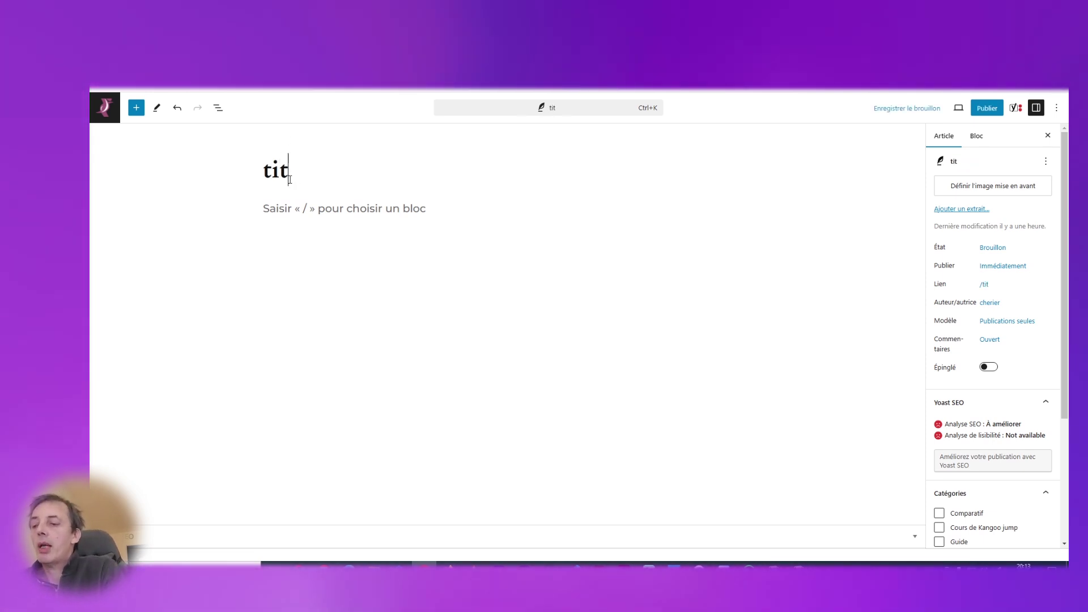
{"action": "type", "text": "re 1"}
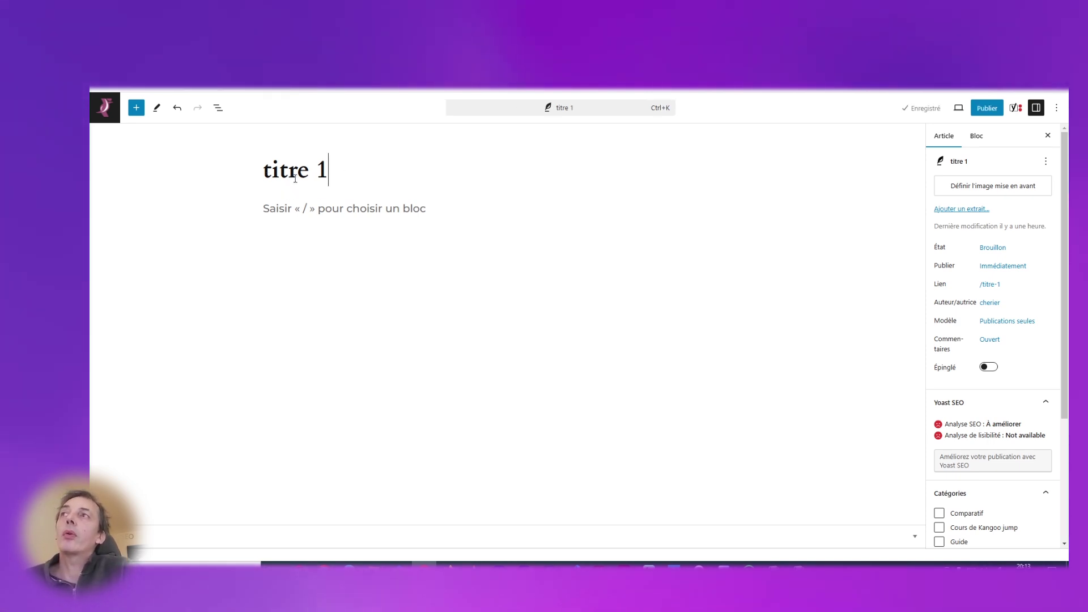
Add two paragraphs below the post title, each reading "titre 2".
{"action": "left_click", "coordinate": [331, 208]}
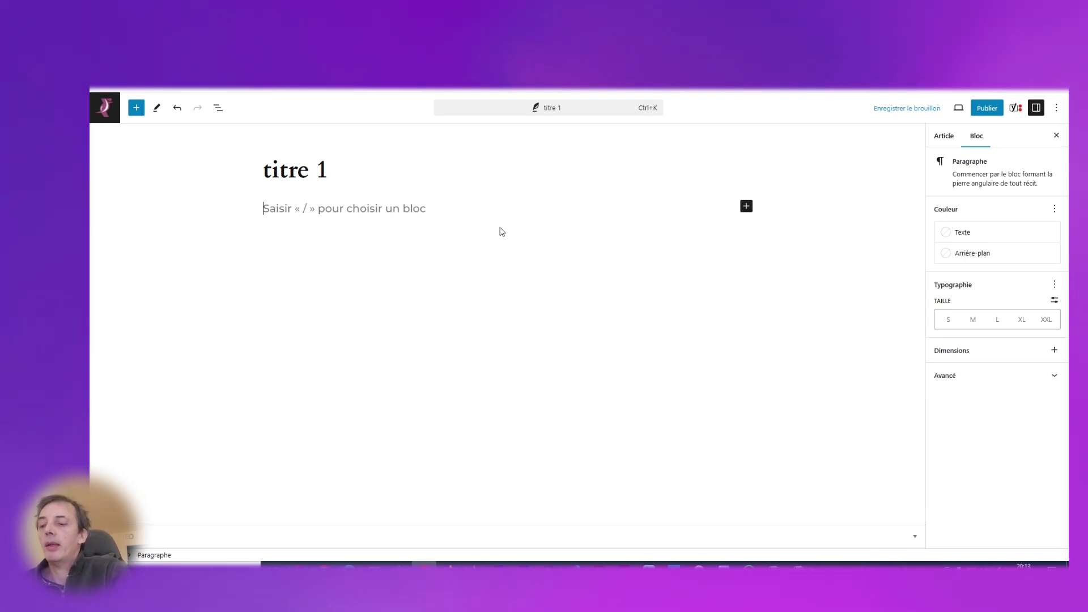
{"action": "type", "text": "titre"}
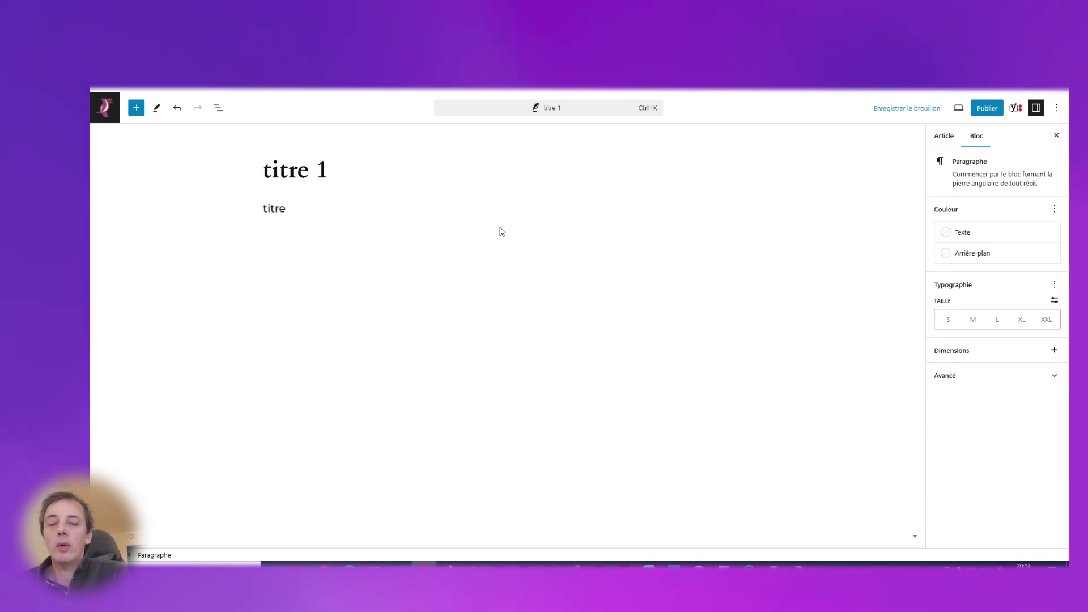
{"action": "type", "text": " 2"}
{"action": "key", "text": "Return"}
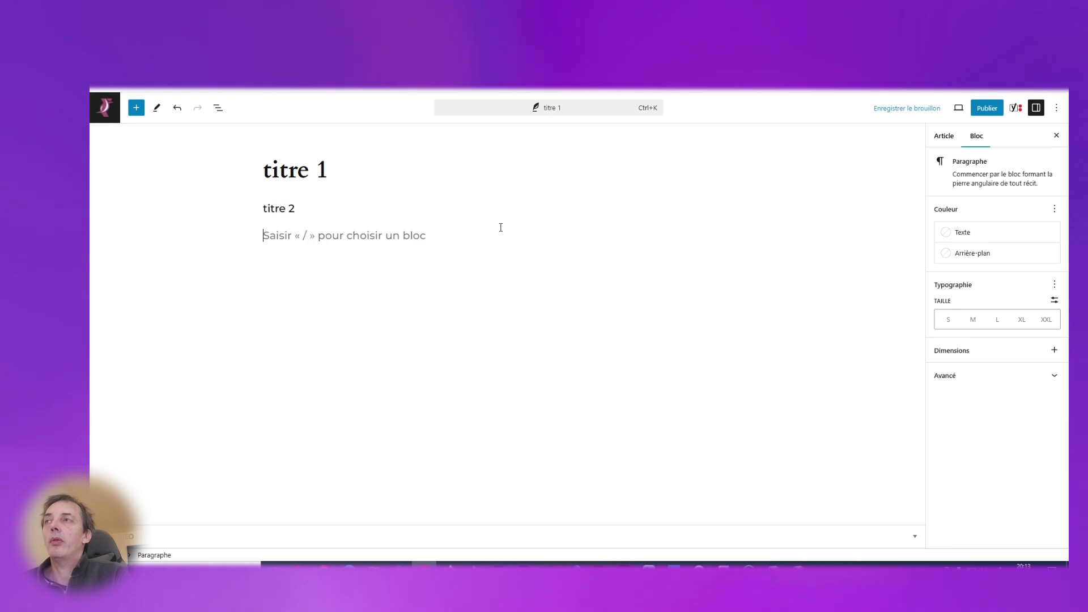
{"action": "type", "text": "tit"}
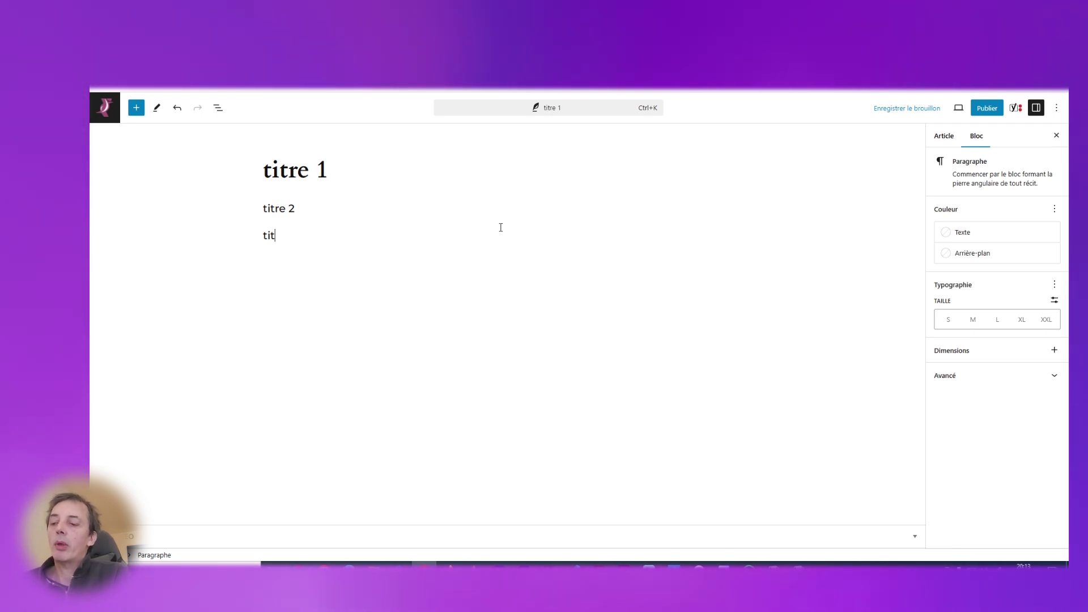
{"action": "type", "text": "re 2"}
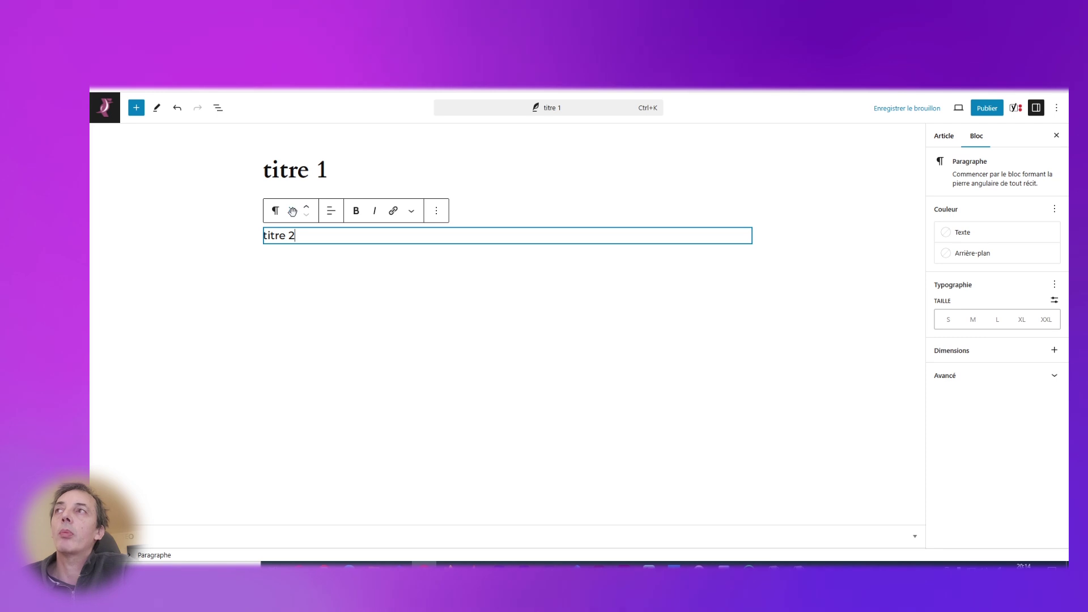
Transform both "titre 2" paragraphs into heading (Titre) blocks, starting with the second one.
{"action": "left_click", "coordinate": [275, 211]}
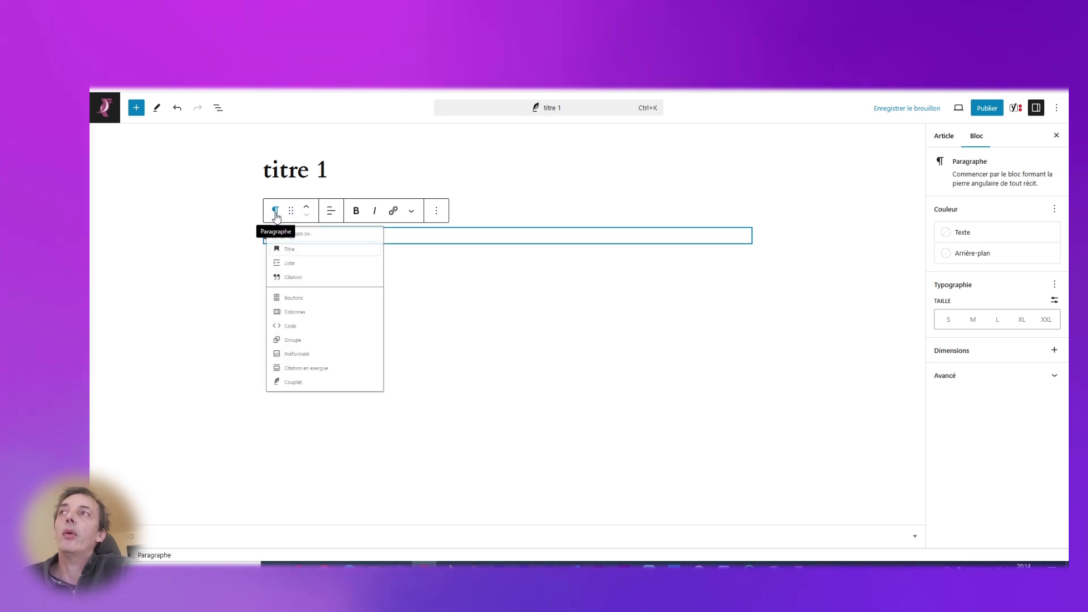
{"action": "left_click", "coordinate": [302, 266]}
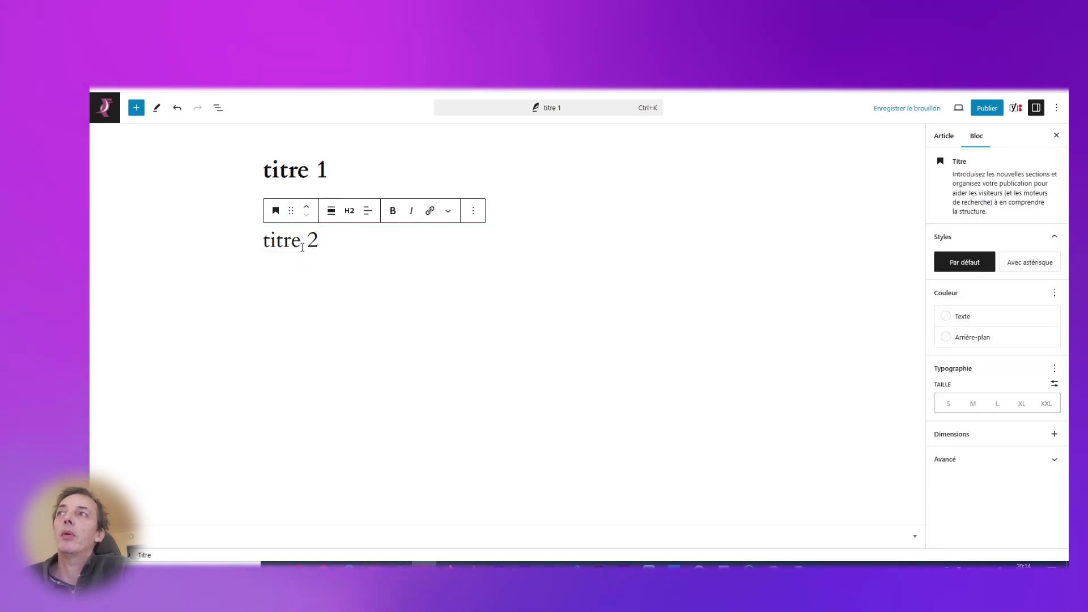
{"action": "left_click", "coordinate": [294, 282]}
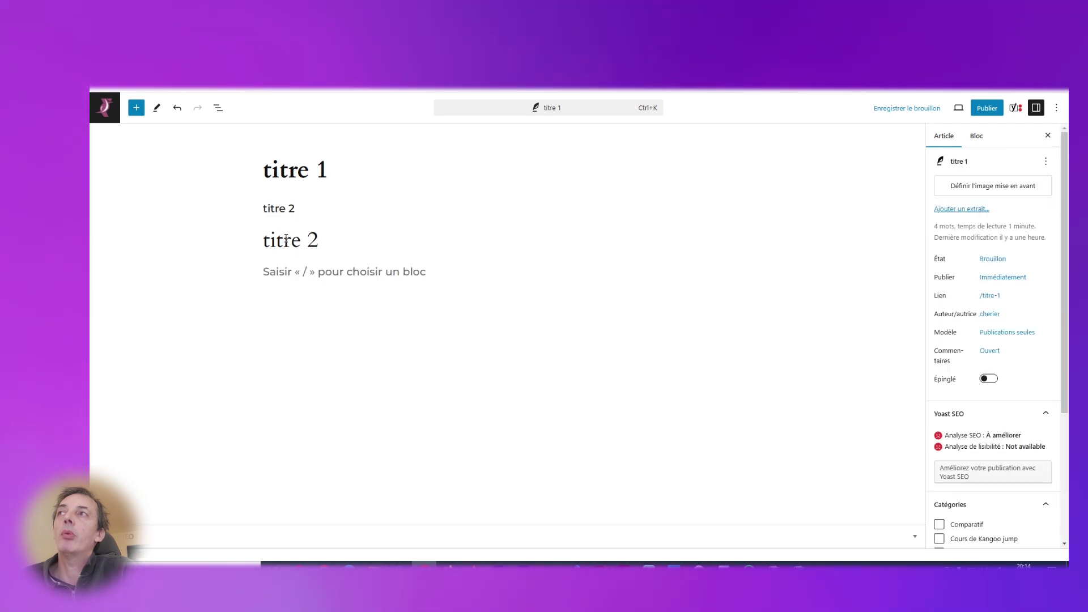
{"action": "left_click", "coordinate": [275, 208]}
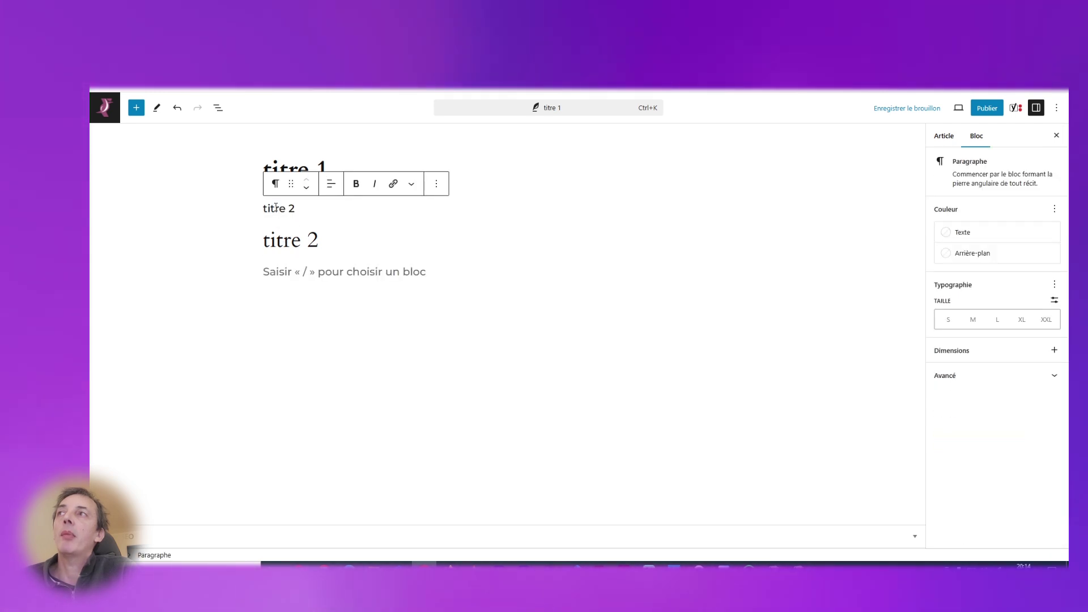
{"action": "left_click", "coordinate": [276, 184]}
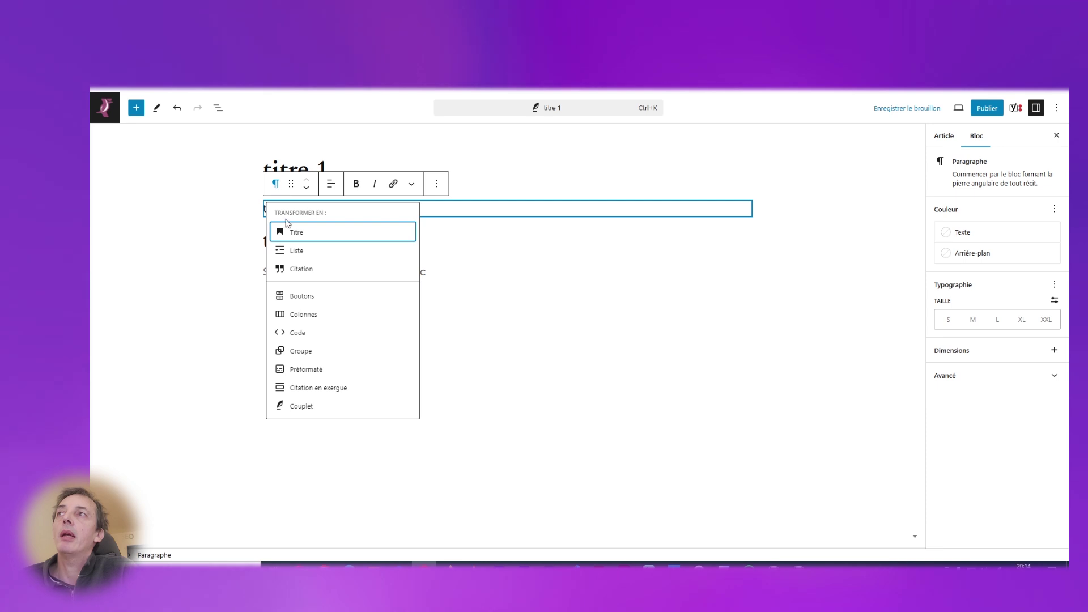
{"action": "left_click", "coordinate": [293, 233]}
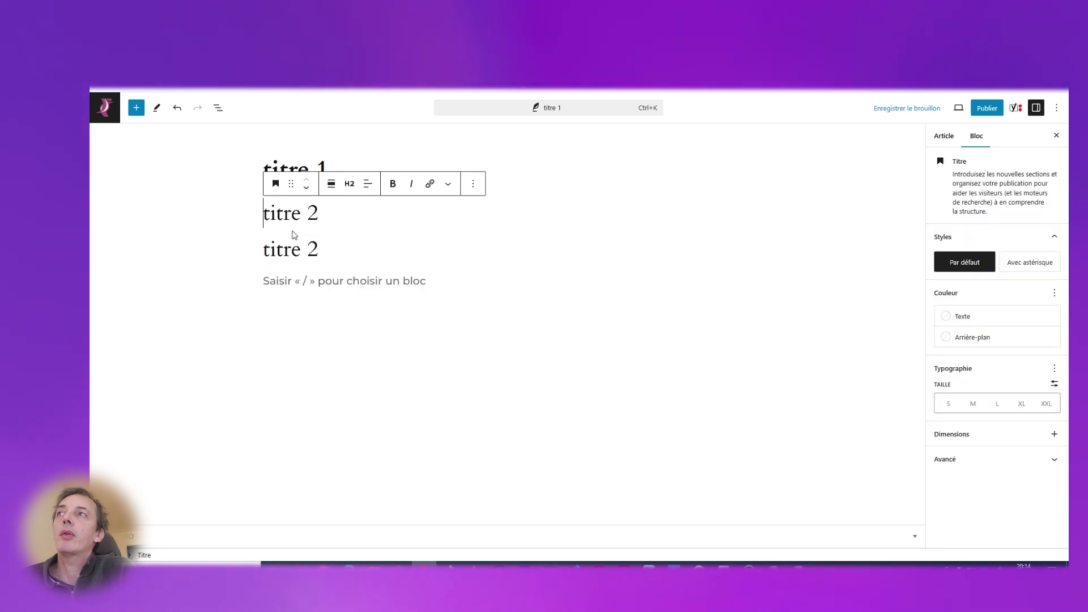
Show the heading level options of the first "titre 2" block and compare that heading with the post title.
{"action": "left_click", "coordinate": [351, 187]}
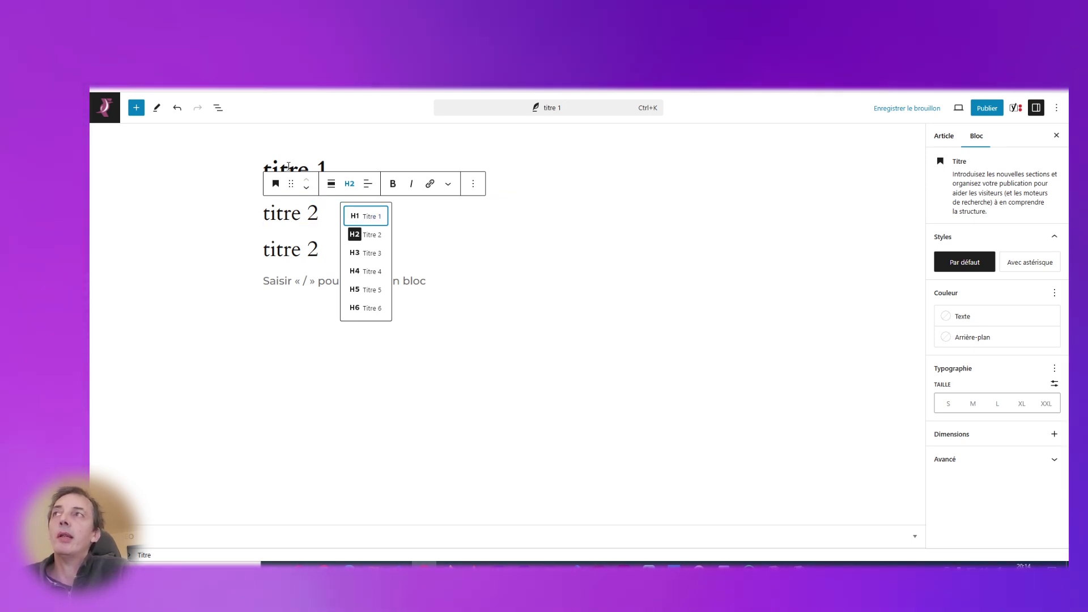
{"action": "left_click_drag", "start_coordinate": [269, 165], "coordinate": [340, 170]}
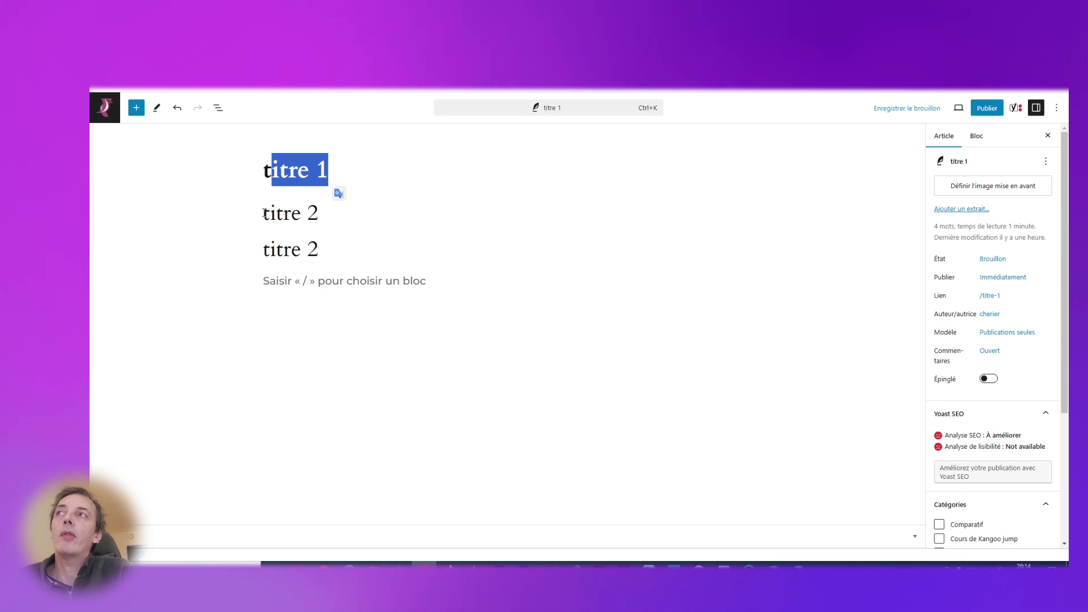
{"action": "left_click_drag", "start_coordinate": [264, 212], "coordinate": [320, 214]}
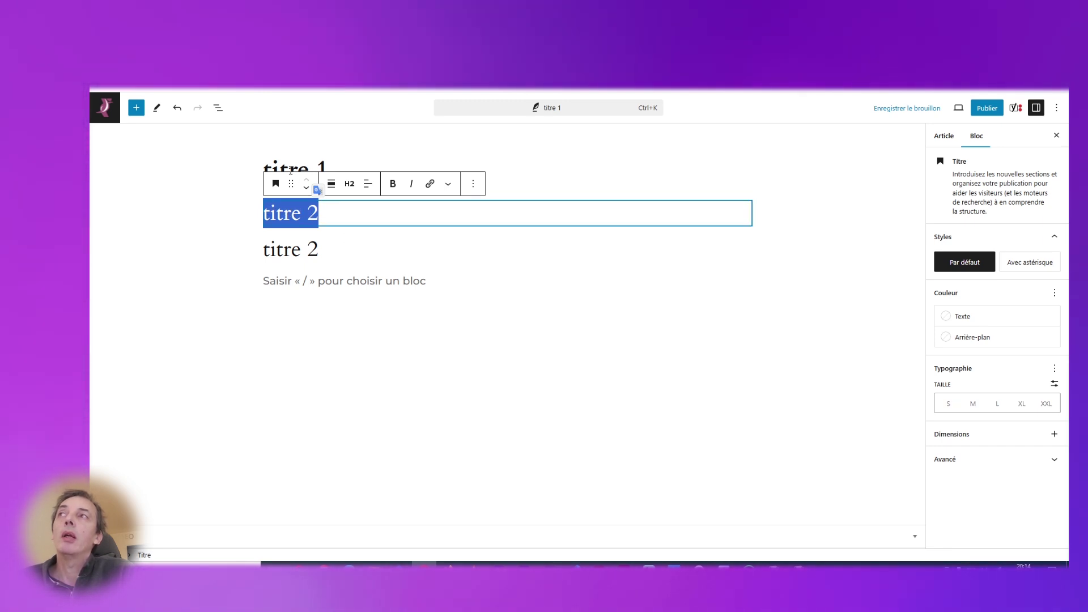
{"action": "left_click_drag", "start_coordinate": [261, 168], "coordinate": [329, 170]}
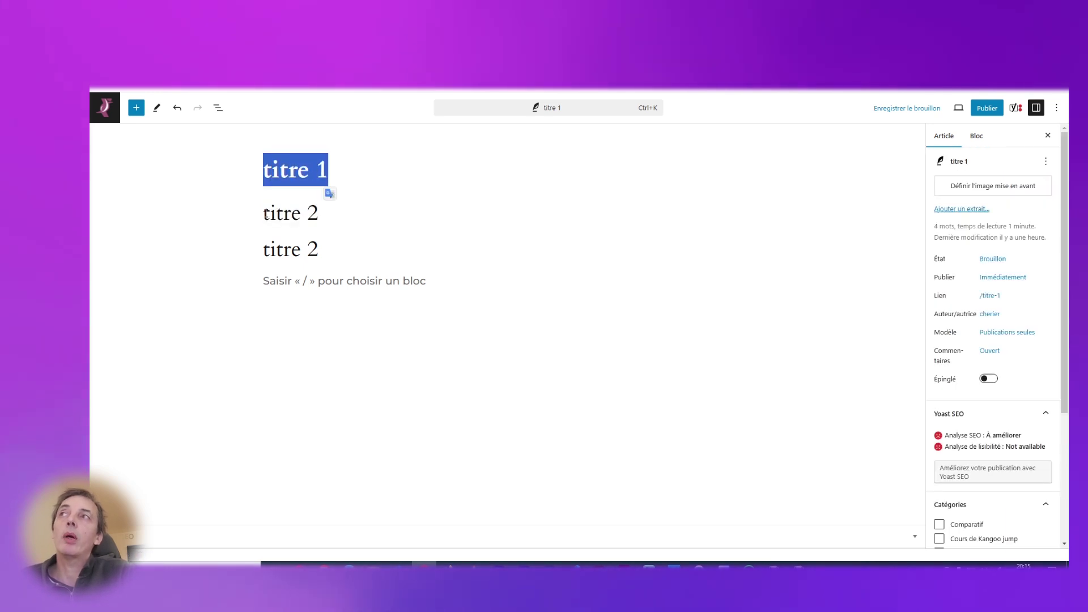
{"action": "left_click", "coordinate": [266, 213]}
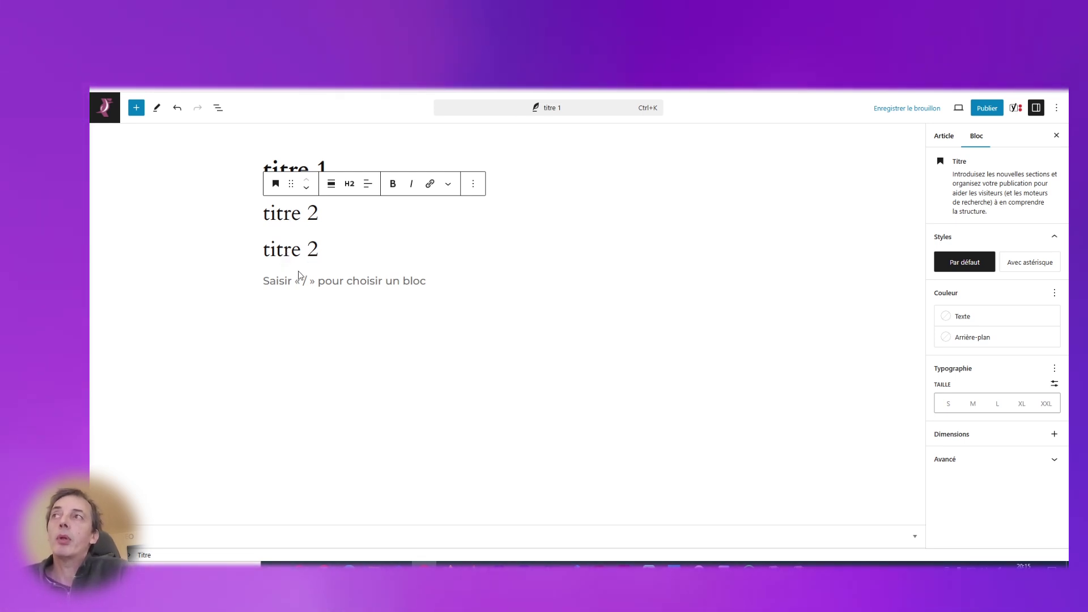
Enter "titre 3" in the empty paragraph below the second "titre 2" heading.
{"action": "left_click", "coordinate": [282, 281]}
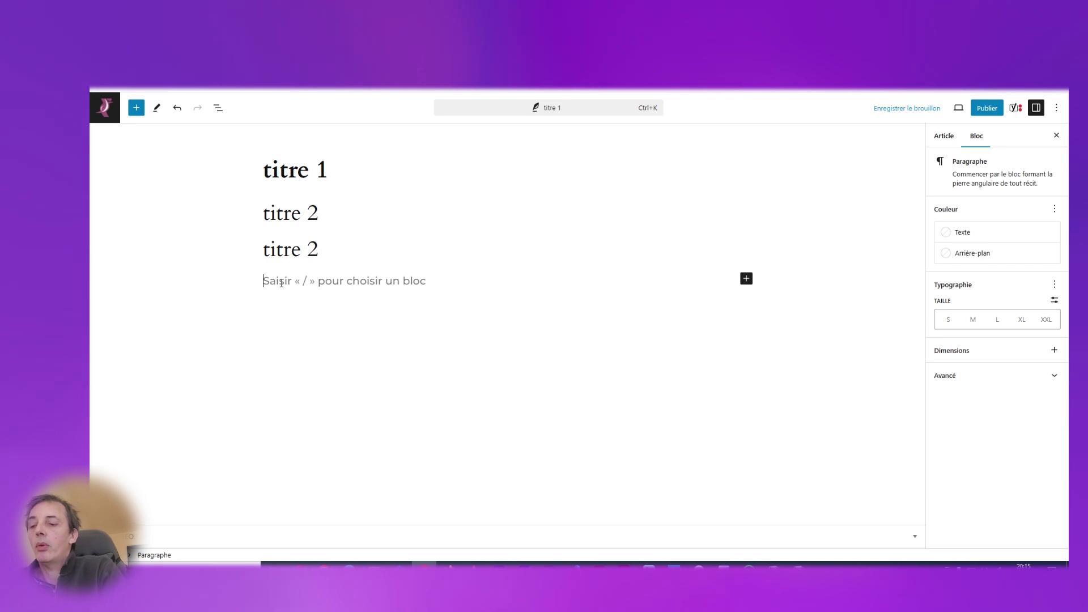
{"action": "type", "text": "titre"}
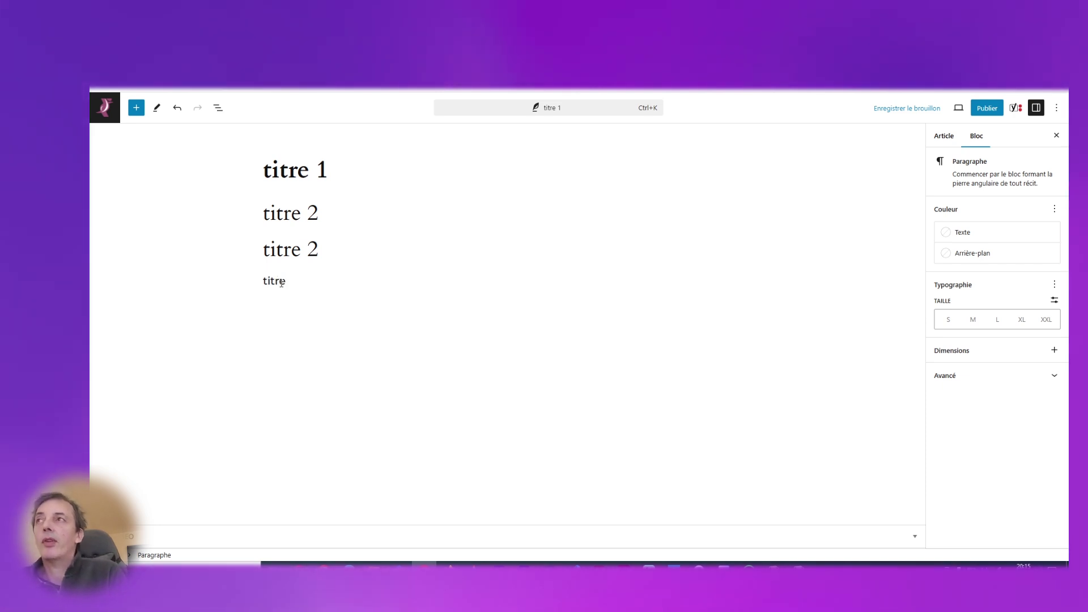
{"action": "type", "text": " 3"}
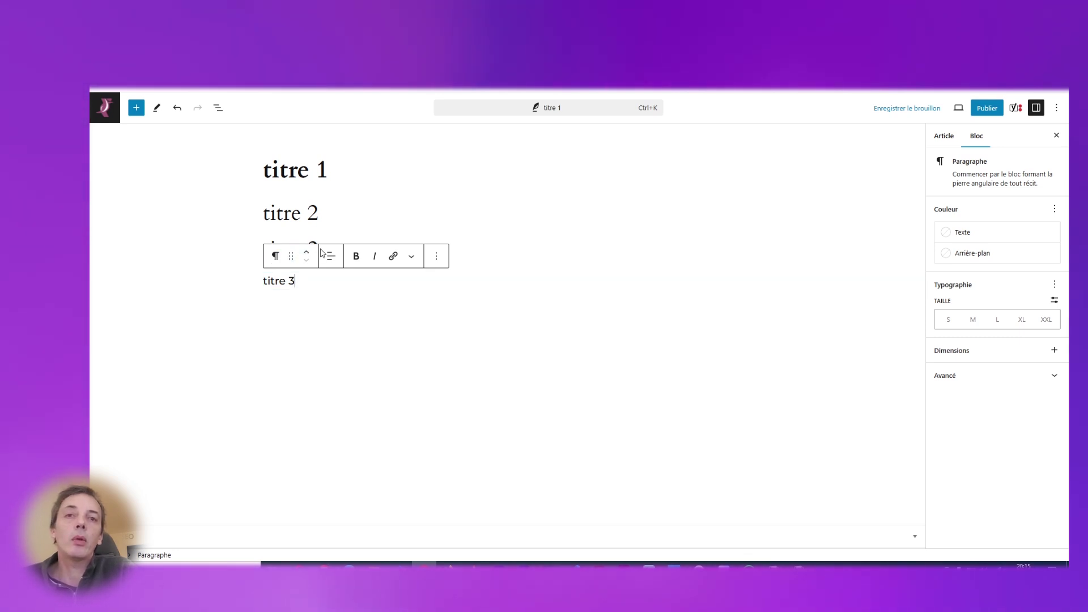
Transform the "titre 3" paragraph into a heading (Titre) block and set its level to H3.
{"action": "left_click", "coordinate": [275, 256]}
{"action": "left_click", "coordinate": [294, 306]}
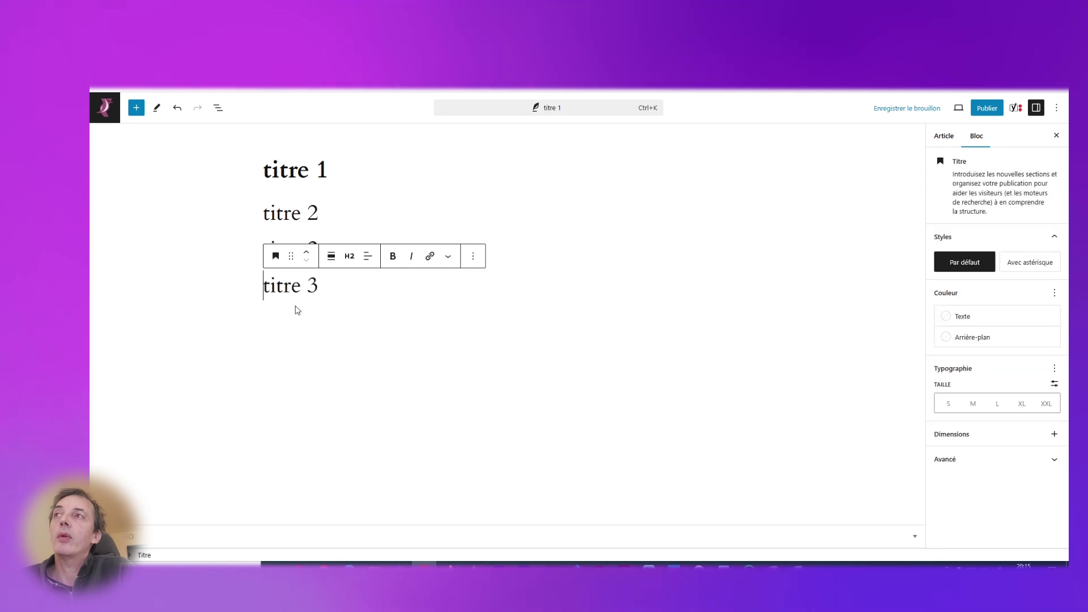
{"action": "left_click", "coordinate": [350, 256]}
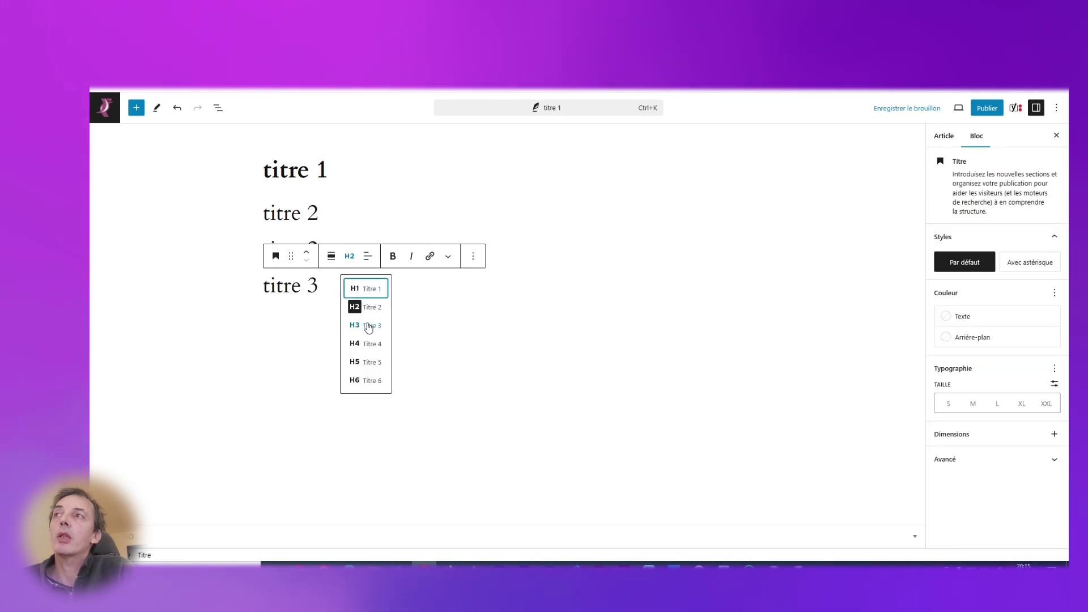
{"action": "left_click", "coordinate": [365, 323]}
{"action": "left_click", "coordinate": [327, 386]}
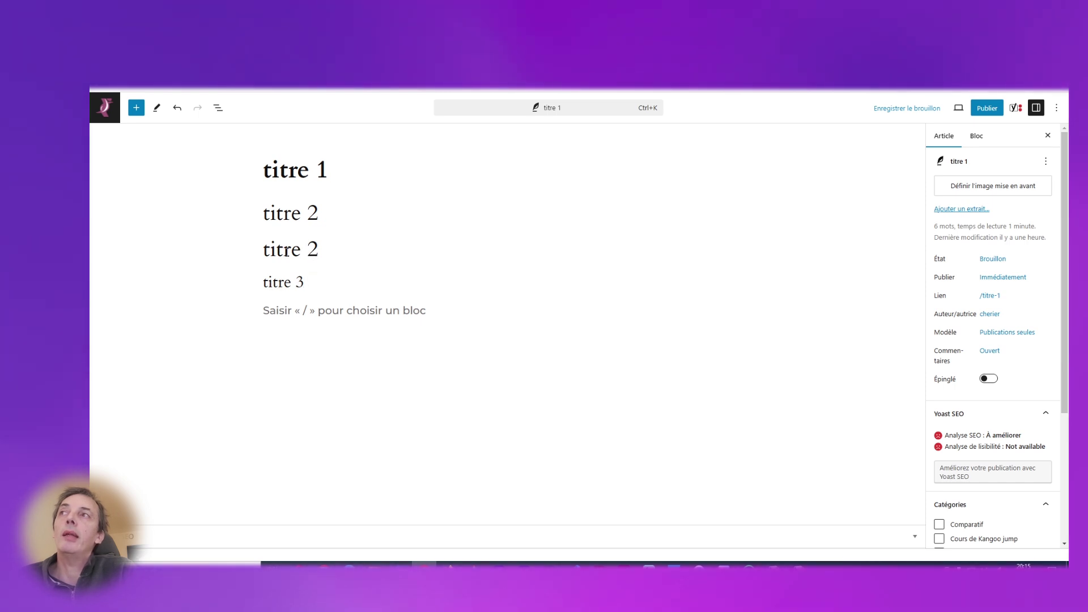
{"action": "left_click_drag", "start_coordinate": [284, 251], "coordinate": [293, 251]}
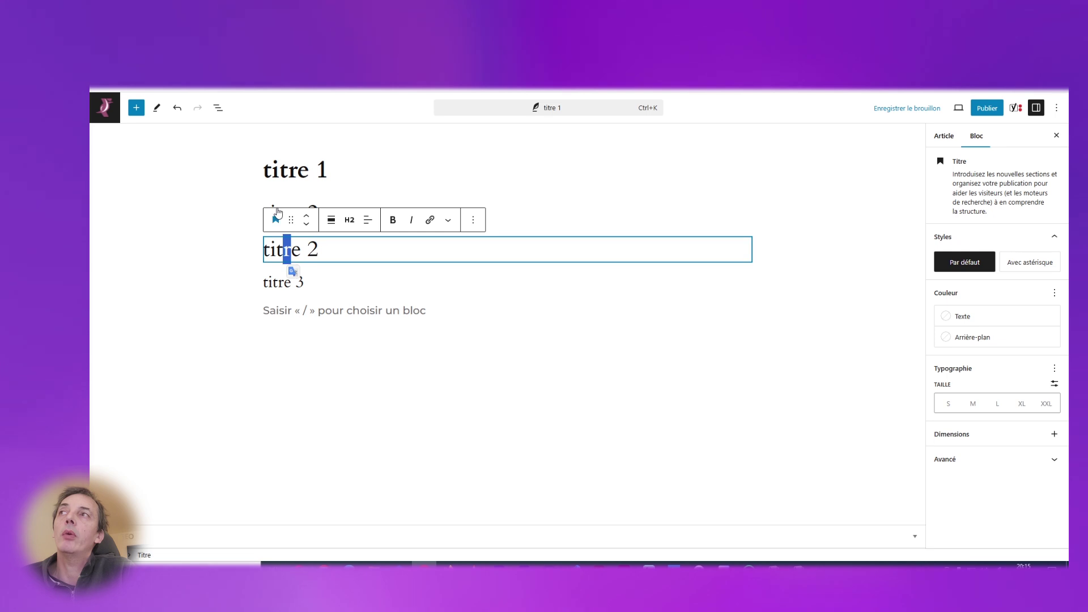
{"action": "left_click", "coordinate": [225, 272]}
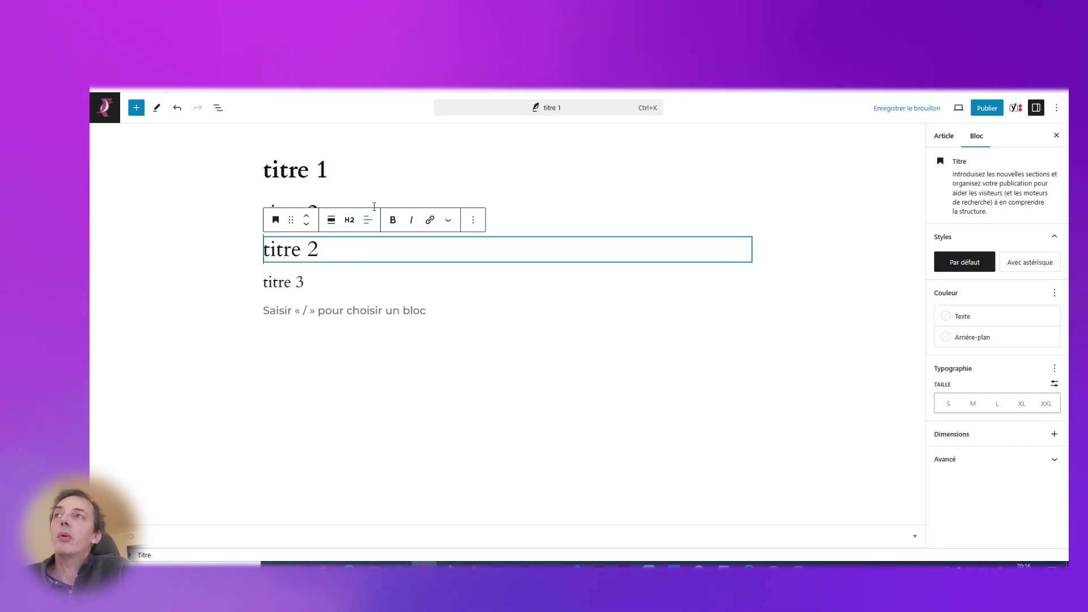
{"action": "left_click", "coordinate": [501, 153]}
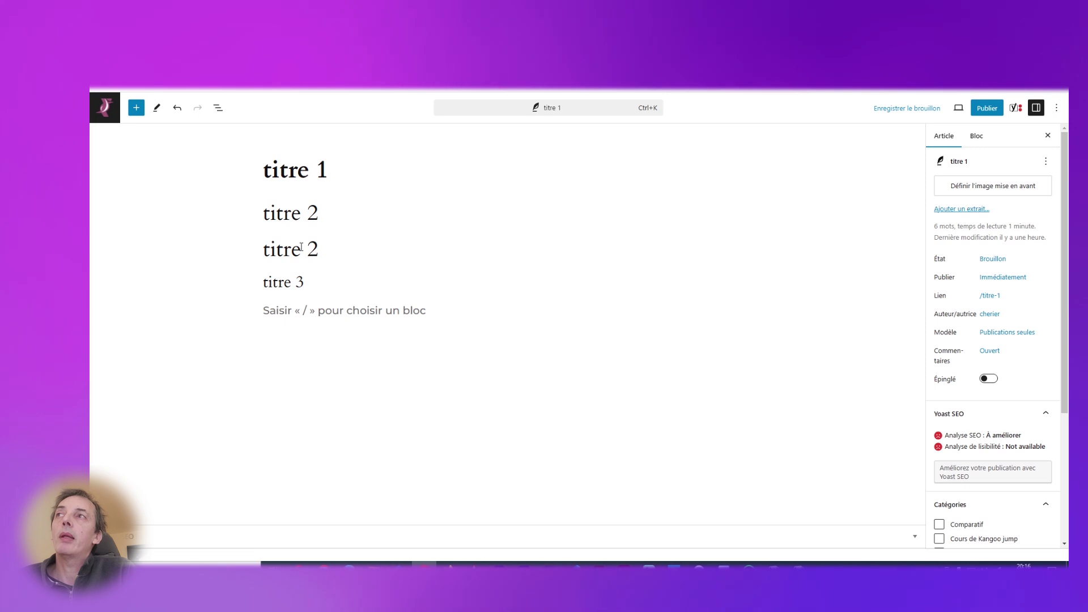
Duplicate the "titre 3" heading block so that a second one follows it.
{"action": "left_click", "coordinate": [276, 282]}
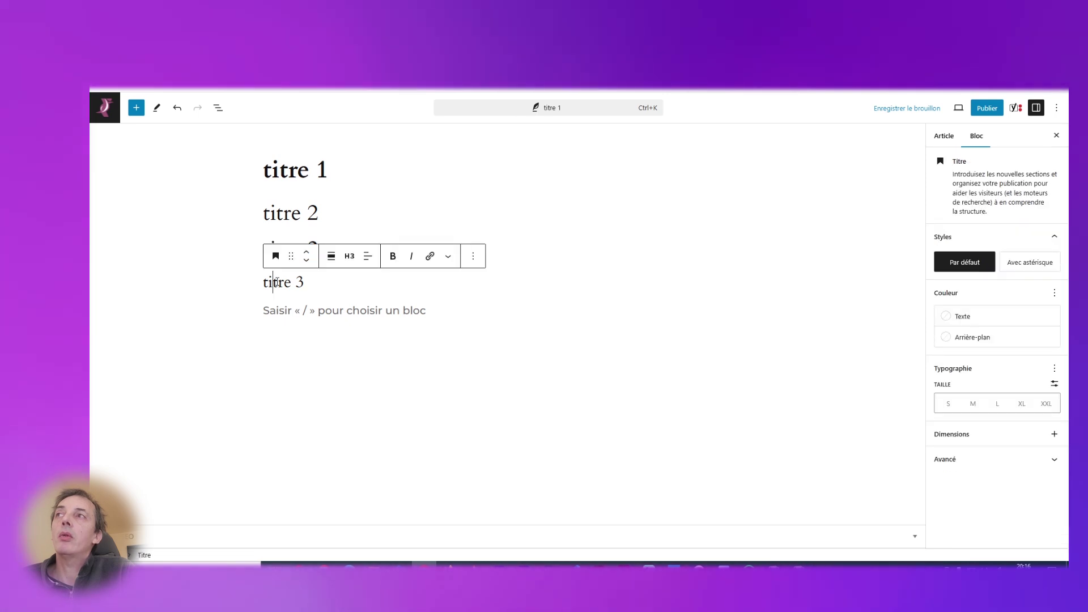
{"action": "left_click", "coordinate": [472, 255]}
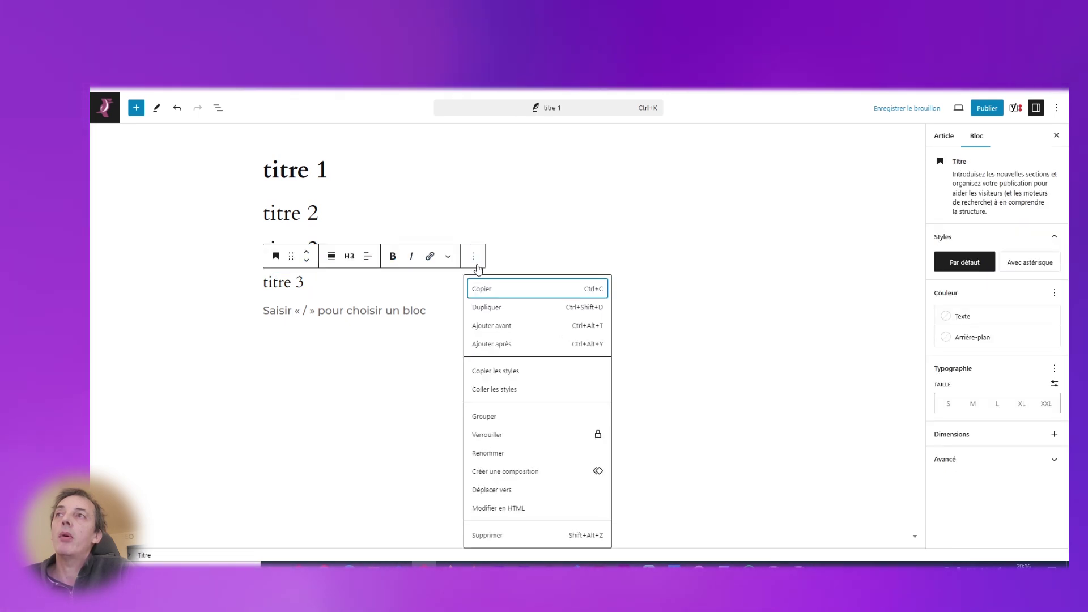
{"action": "left_click", "coordinate": [488, 309]}
{"action": "key", "text": "Up"}
{"action": "key", "text": "Up"}
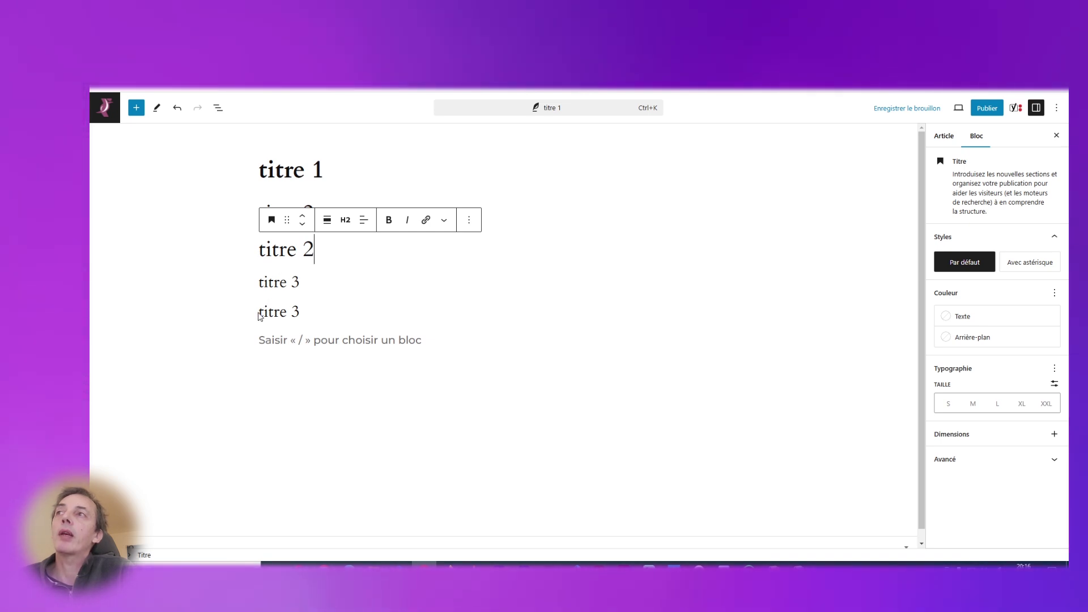
{"action": "key", "text": "ctrl+a"}
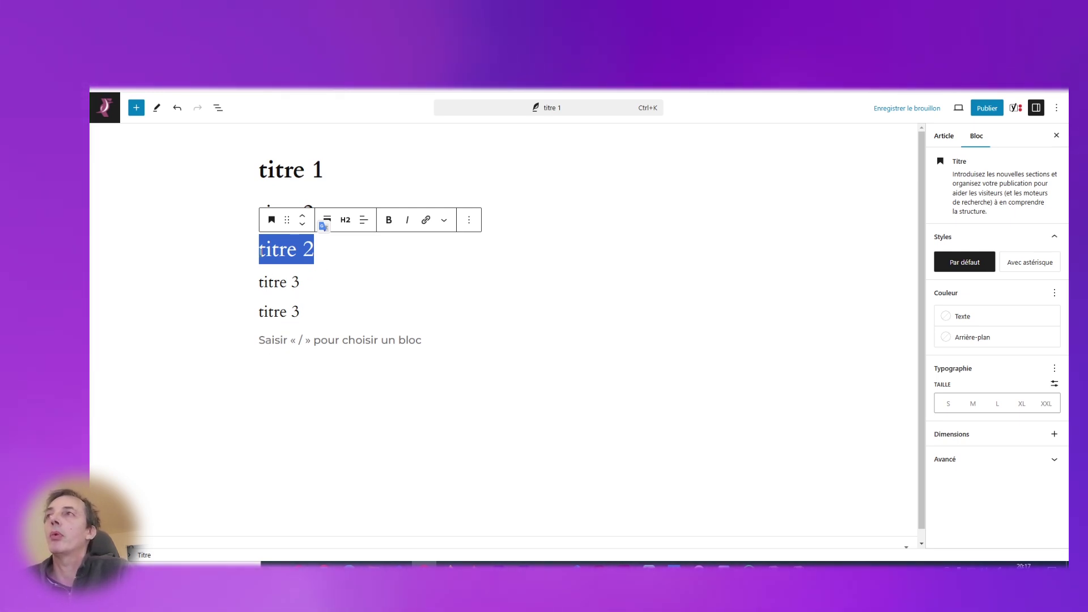
{"action": "left_click", "coordinate": [278, 330]}
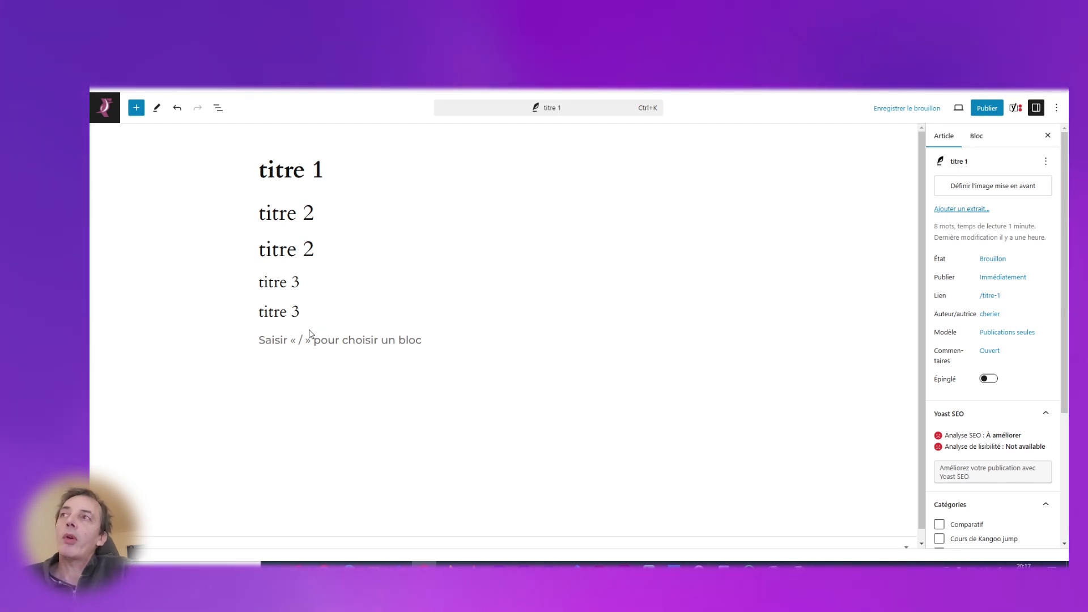
Show the document overview with the post's heading structure (Structure).
{"action": "mouse_move", "coordinate": [309, 333]}
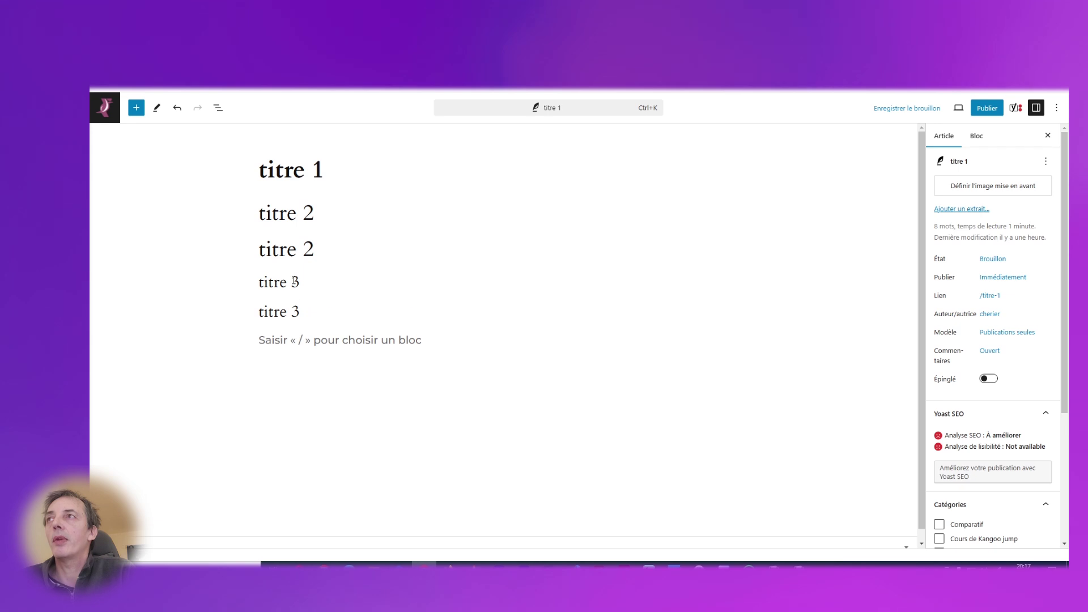
{"action": "left_click", "coordinate": [219, 109]}
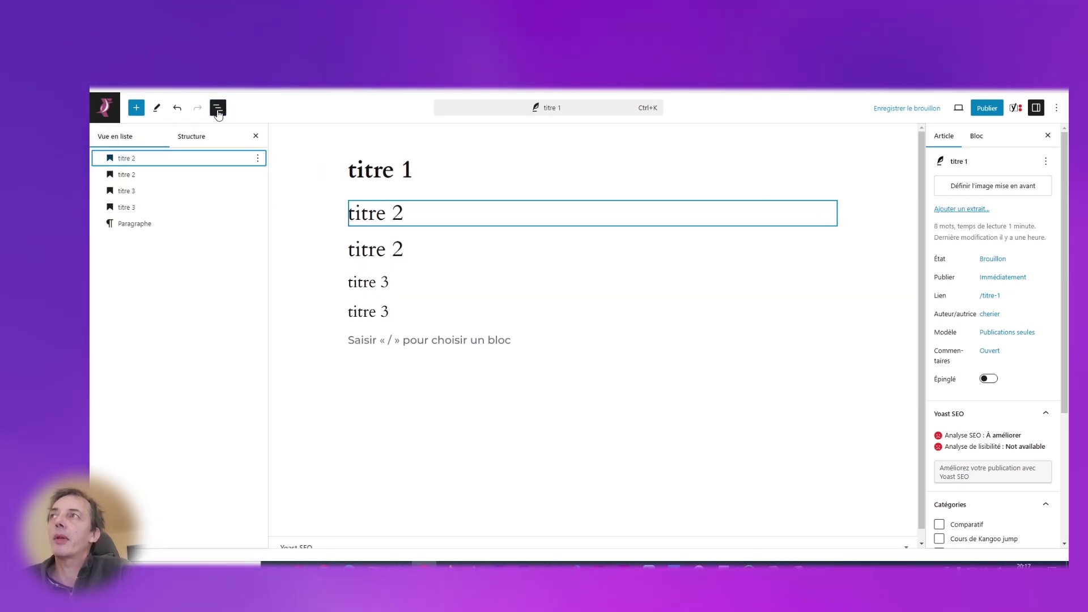
{"action": "left_click", "coordinate": [201, 142]}
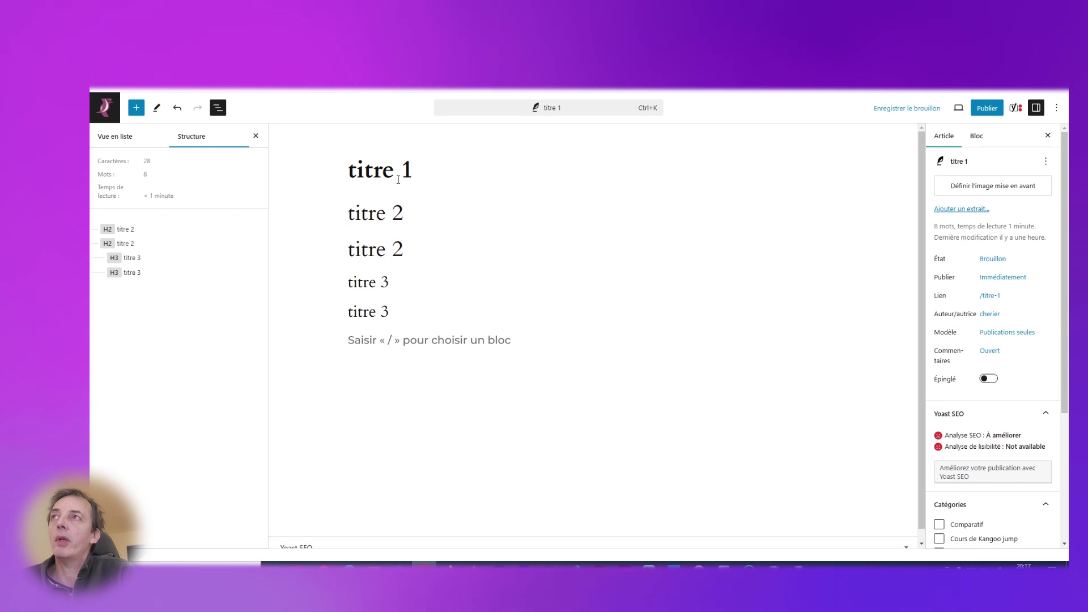
Move the first "titre 3" heading directly below the post title, and move it back below the "titre 2" headings.
{"action": "left_click", "coordinate": [367, 282]}
{"action": "left_click_drag", "start_coordinate": [374, 259], "coordinate": [376, 194]}
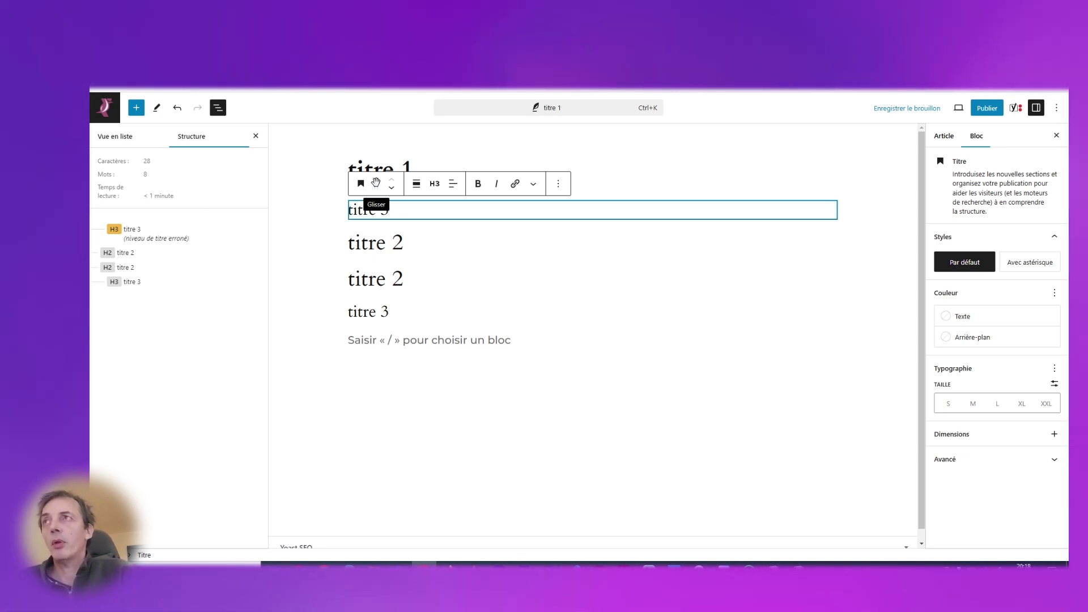
{"action": "left_click_drag", "start_coordinate": [376, 180], "coordinate": [365, 317]}
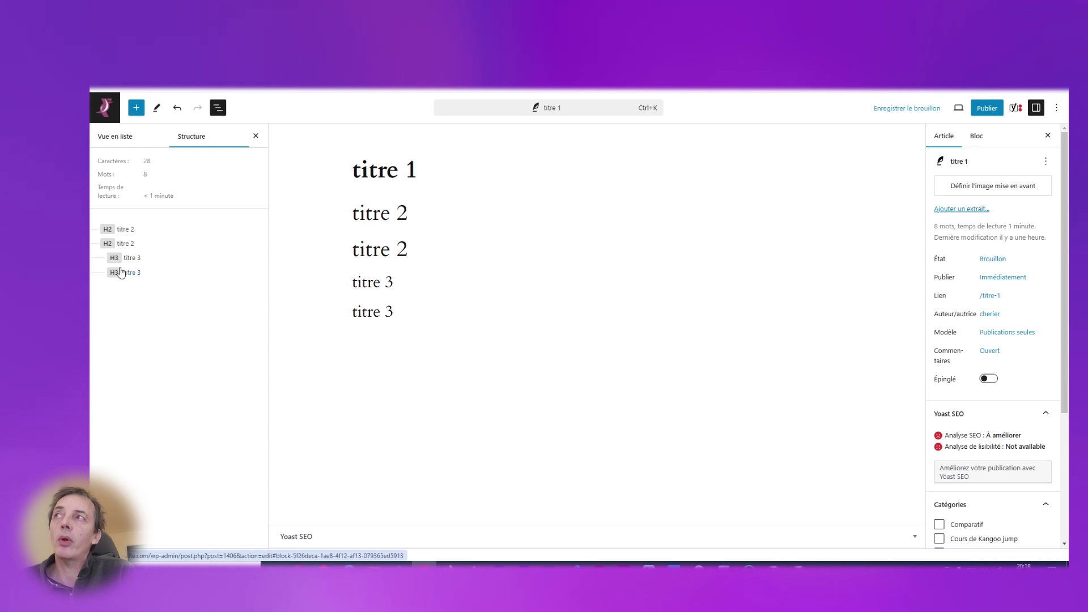
Set the typography size of the last "titre 3" heading to XXL.
{"action": "left_click", "coordinate": [363, 308]}
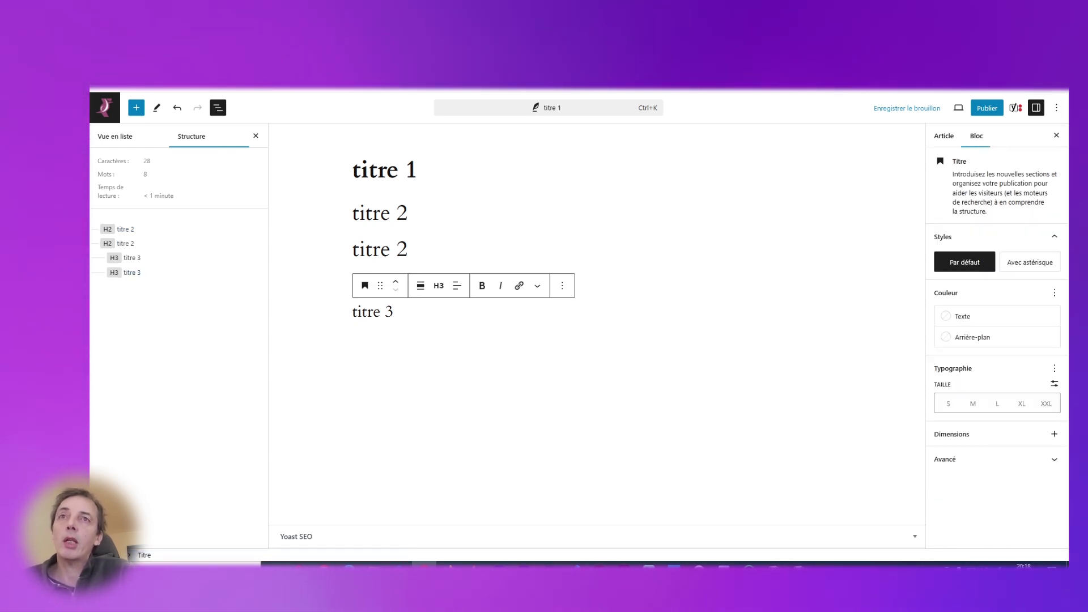
{"action": "left_click", "coordinate": [1046, 404]}
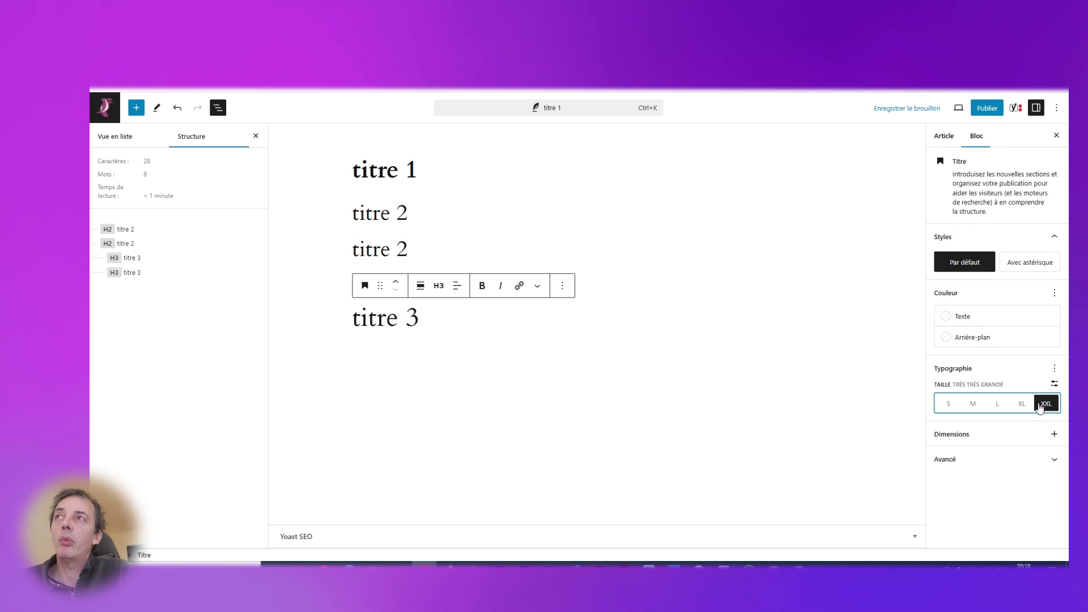
{"action": "left_click", "coordinate": [442, 370]}
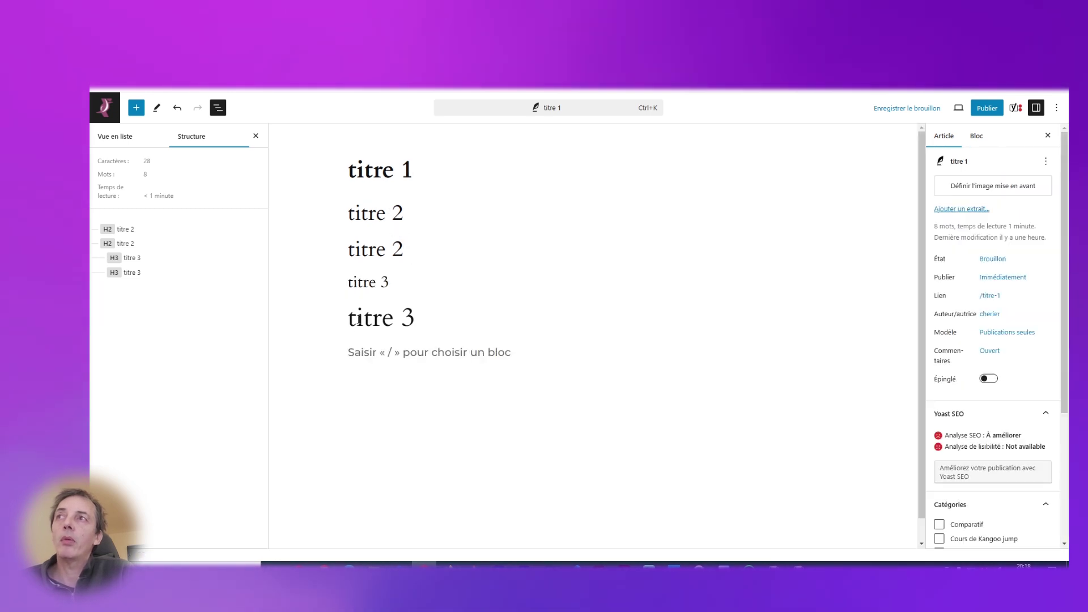
Compare the last "titre 3" heading with the second "titre 2" heading and the post title.
{"action": "left_click", "coordinate": [358, 320]}
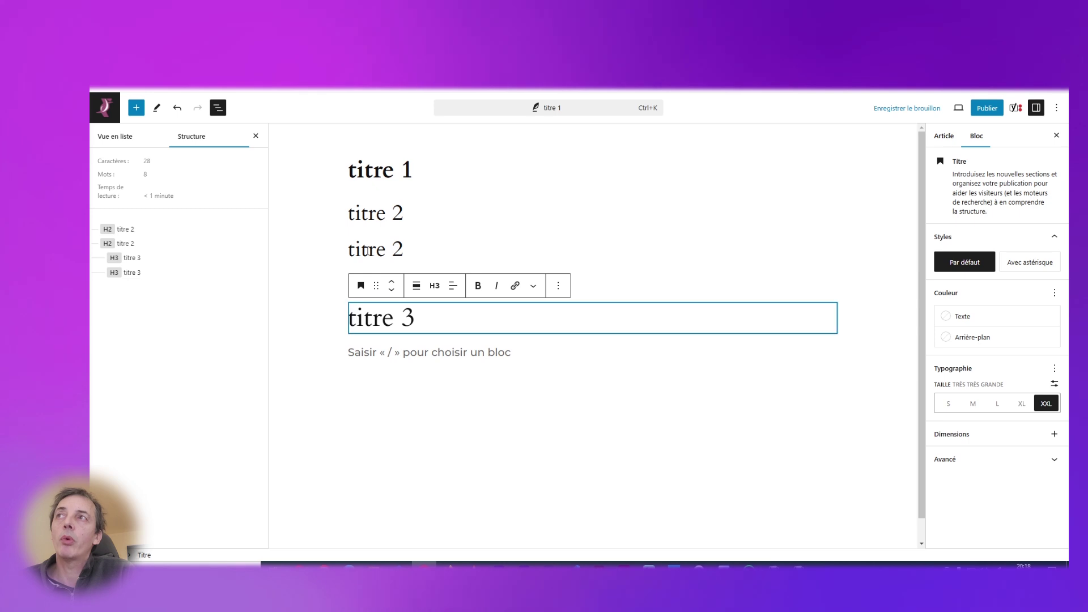
{"action": "key", "text": "End"}
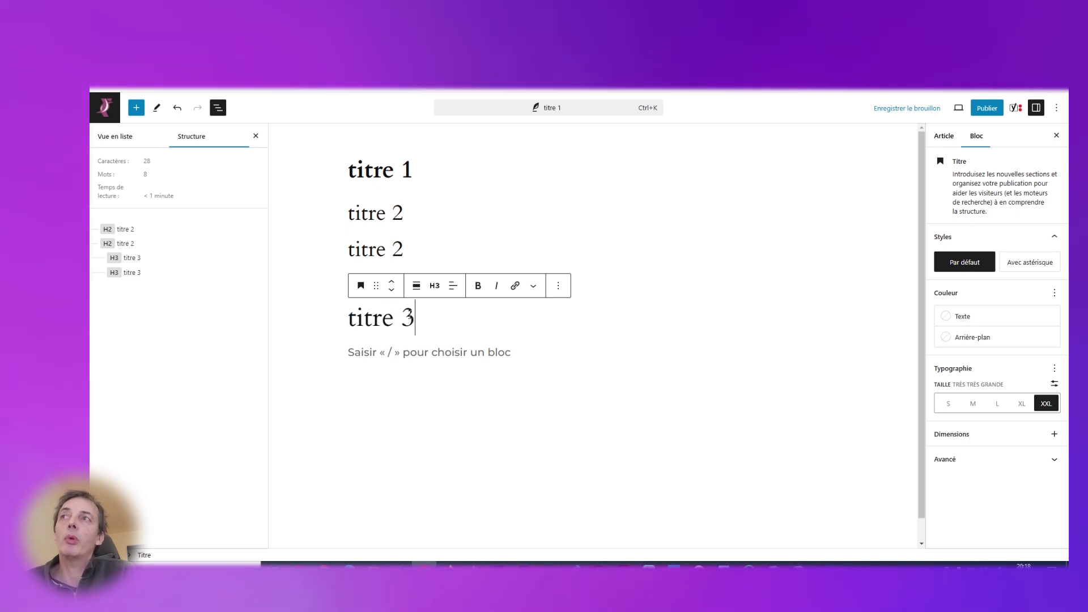
{"action": "key", "text": "shift+Left"}
{"action": "key", "text": "shift+Left"}
{"action": "key", "text": "shift+Left"}
{"action": "key", "text": "shift+Left"}
{"action": "key", "text": "shift+Left"}
{"action": "left_click", "coordinate": [364, 247]}
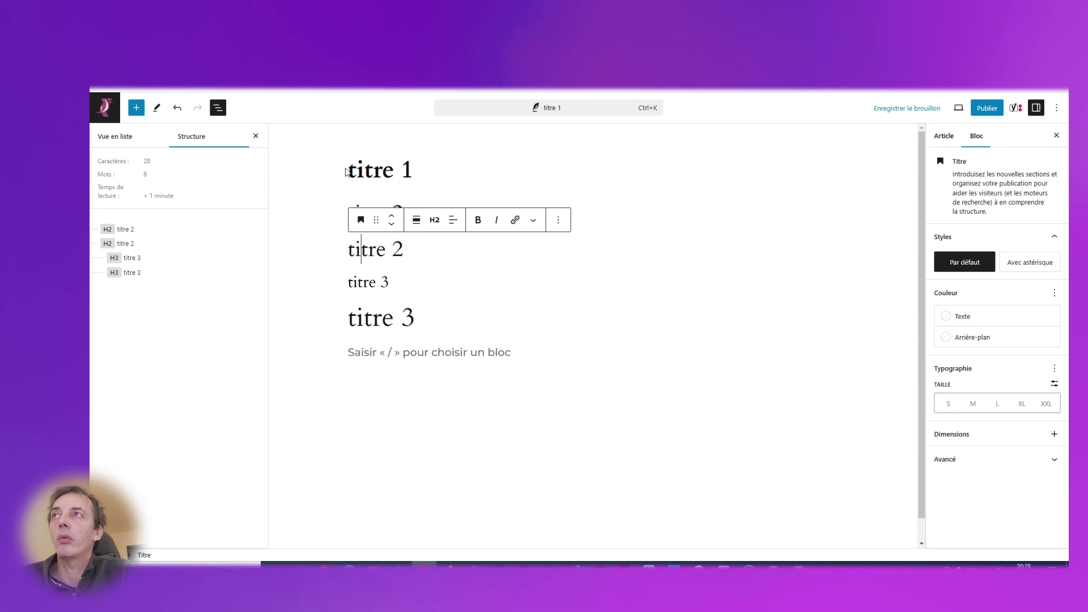
{"action": "left_click_drag", "start_coordinate": [347, 170], "coordinate": [433, 168]}
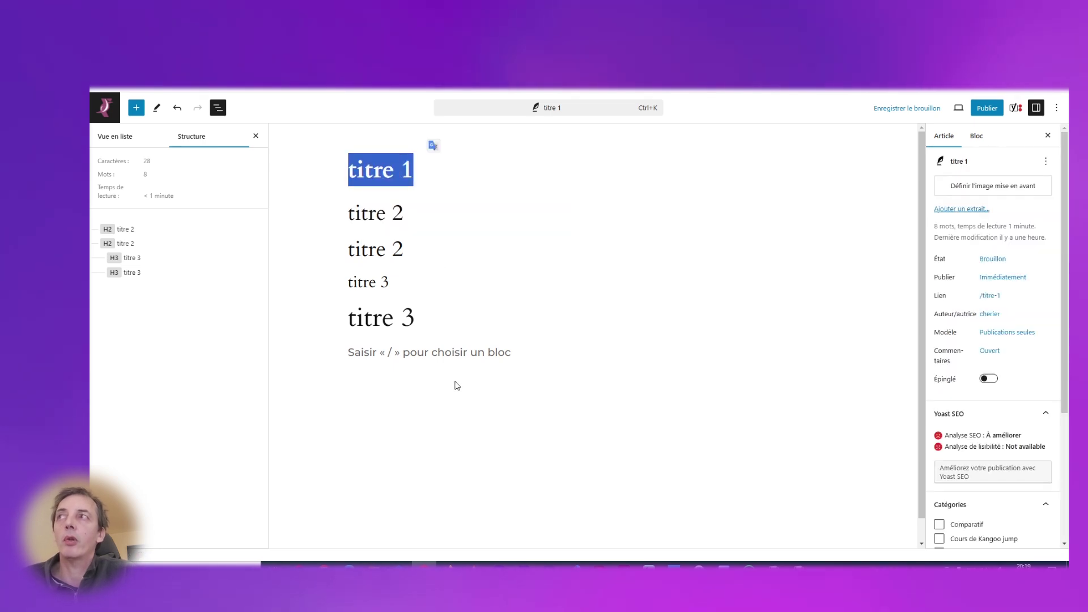